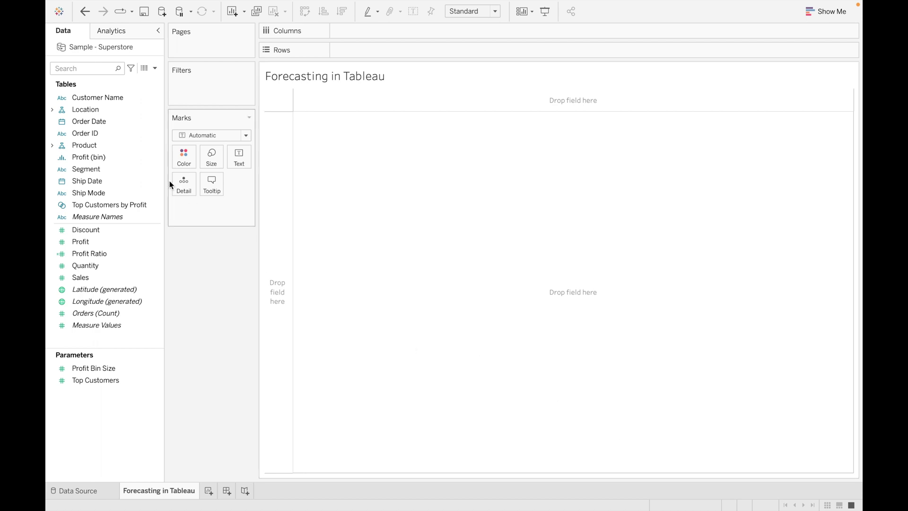
- Plot SUM(Sales) as a line against continuous Month of Order Date, 2019–2022
{"action": "left_click", "coordinate": [115, 121]}
{"action": "left_click_drag", "start_coordinate": [109, 120], "coordinate": [395, 29]}
{"action": "left_click", "coordinate": [406, 31]}
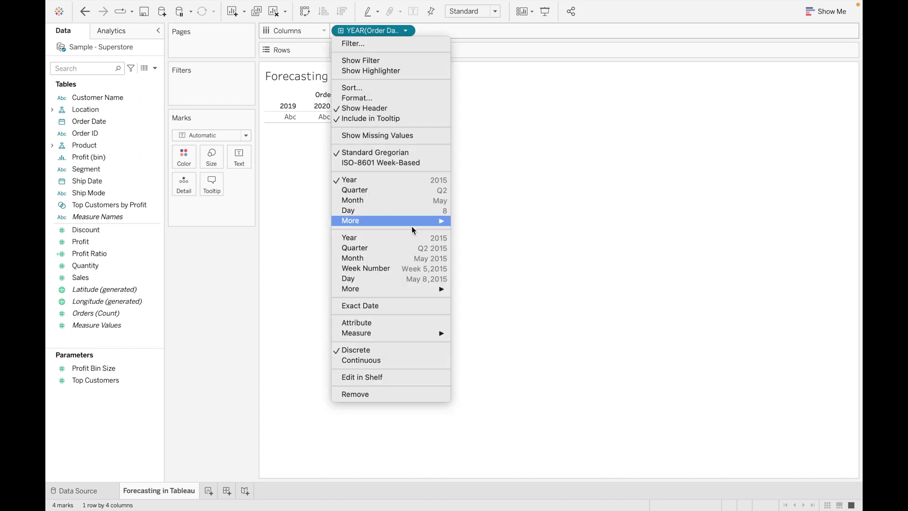
{"action": "left_click", "coordinate": [426, 262]}
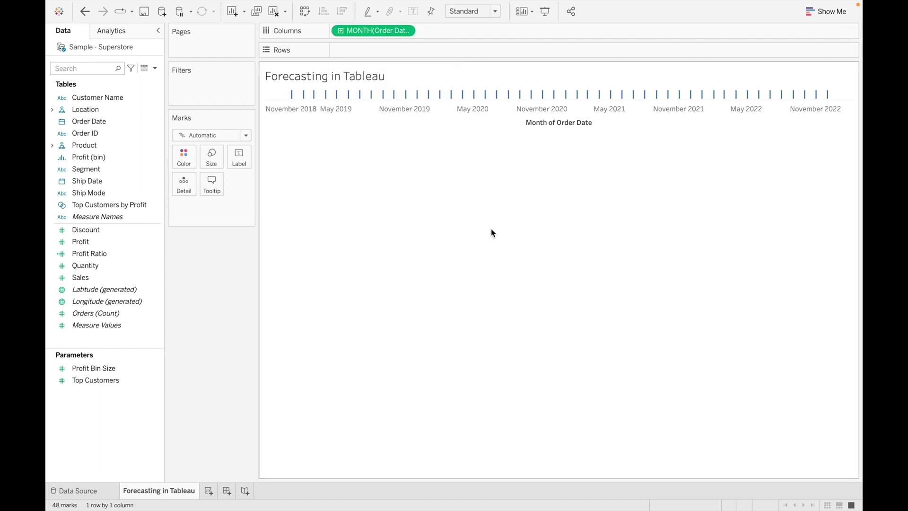
{"action": "left_click_drag", "start_coordinate": [112, 276], "coordinate": [387, 50]}
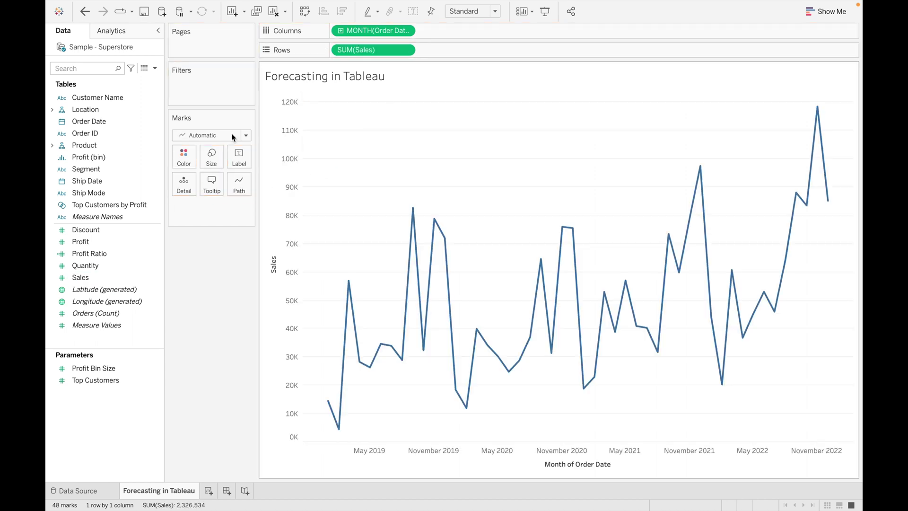
{"action": "mouse_move", "coordinate": [353, 348]}
- Add a Forecast from the Analytics pane's Model section, extending sales through 2023
{"action": "left_click", "coordinate": [121, 32]}
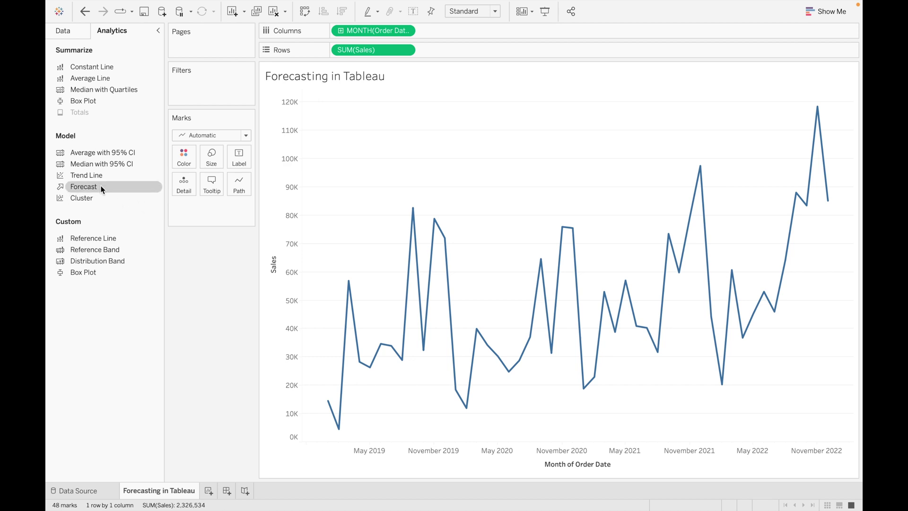
{"action": "left_click_drag", "start_coordinate": [101, 186], "coordinate": [362, 112]}
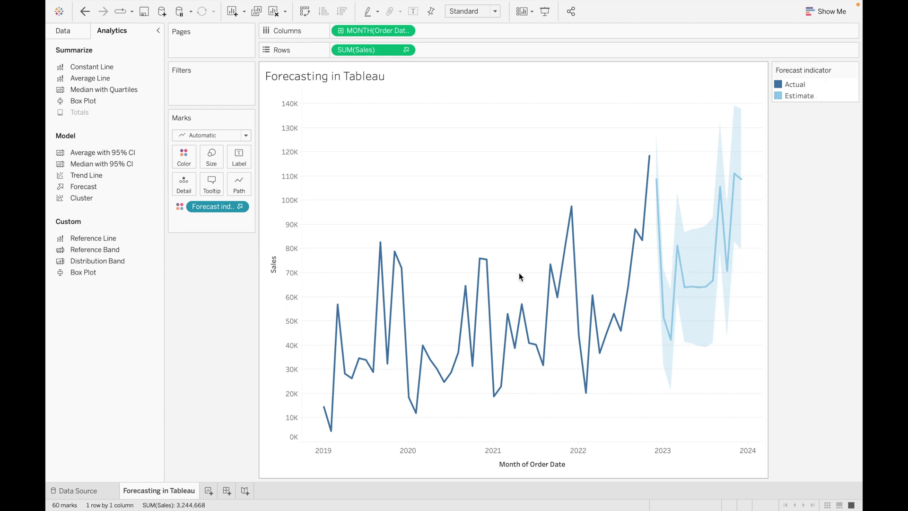
{"action": "mouse_move", "coordinate": [479, 289]}
{"action": "mouse_move", "coordinate": [650, 162]}
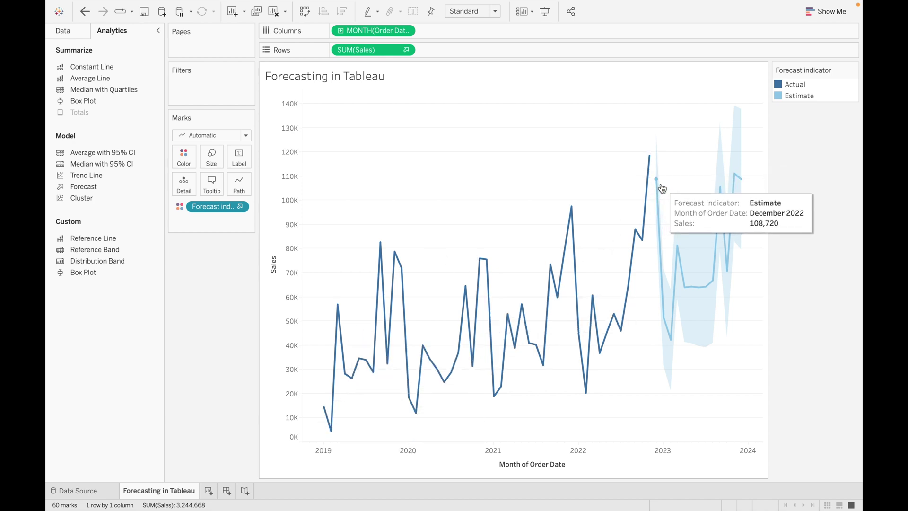
{"action": "mouse_move", "coordinate": [685, 282]}
{"action": "mouse_move", "coordinate": [676, 262]}
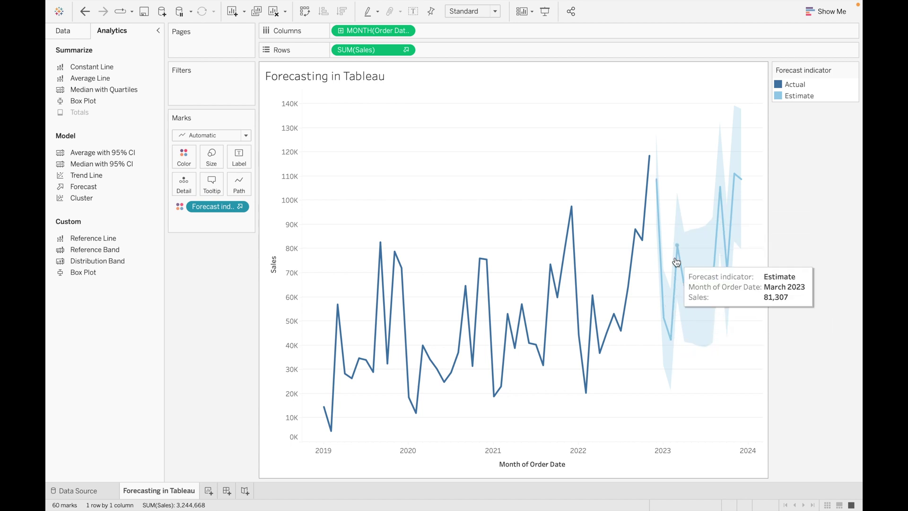
{"action": "left_click", "coordinate": [571, 207]}
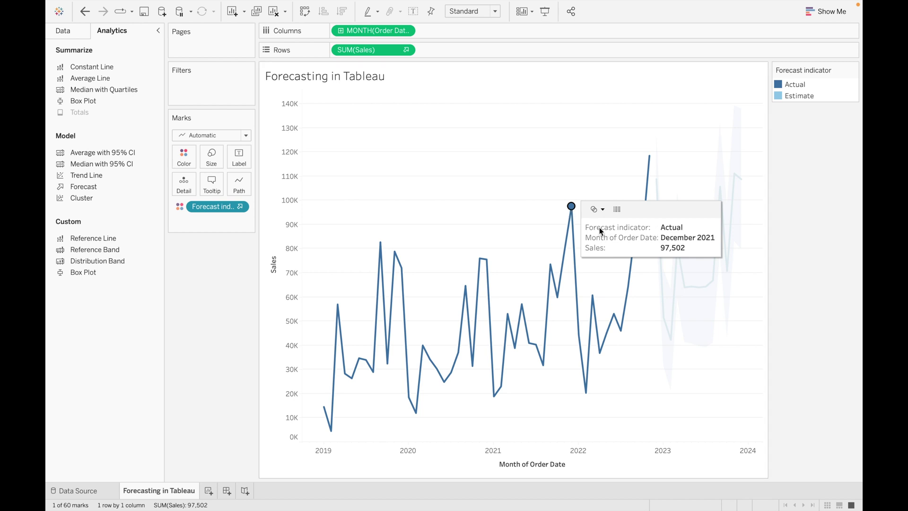
{"action": "left_click", "coordinate": [575, 228]}
{"action": "mouse_move", "coordinate": [723, 193]}
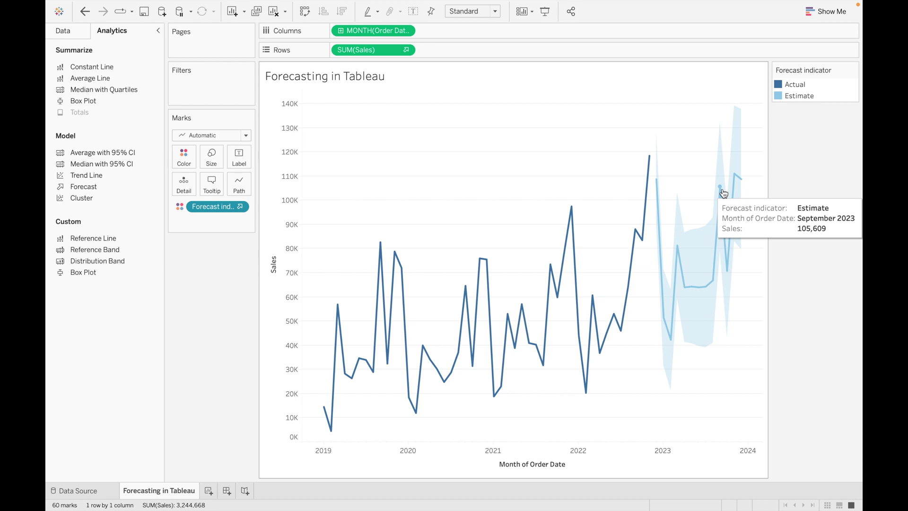
- Edit the Marks colors so Actual is orange and Estimate is green
{"action": "left_click", "coordinate": [188, 163]}
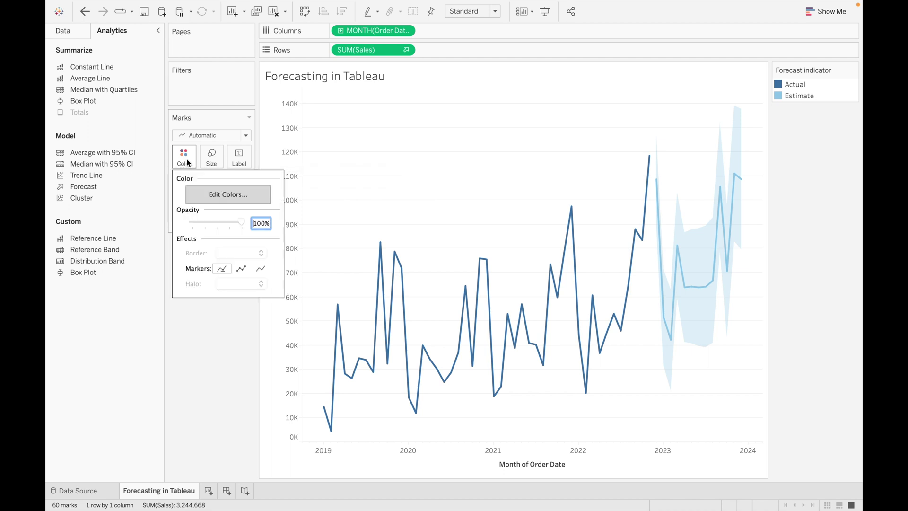
{"action": "left_click", "coordinate": [220, 193]}
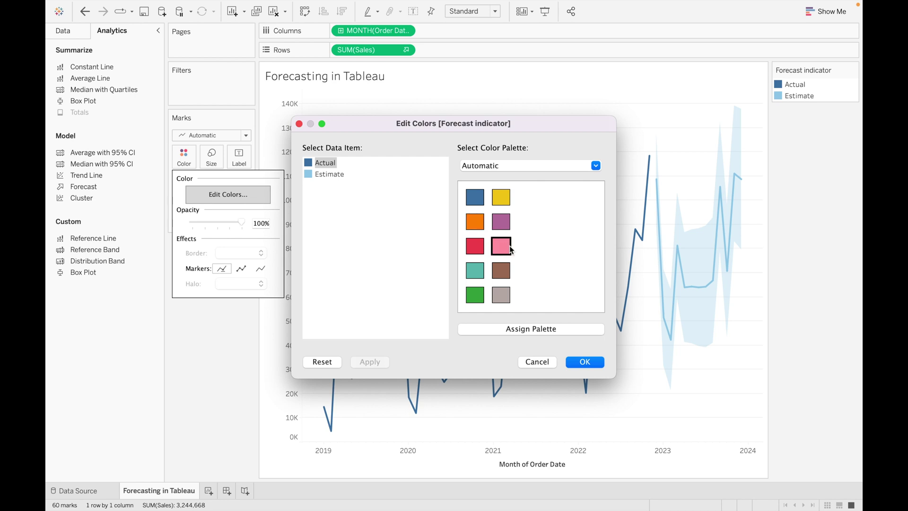
{"action": "left_click", "coordinate": [473, 225]}
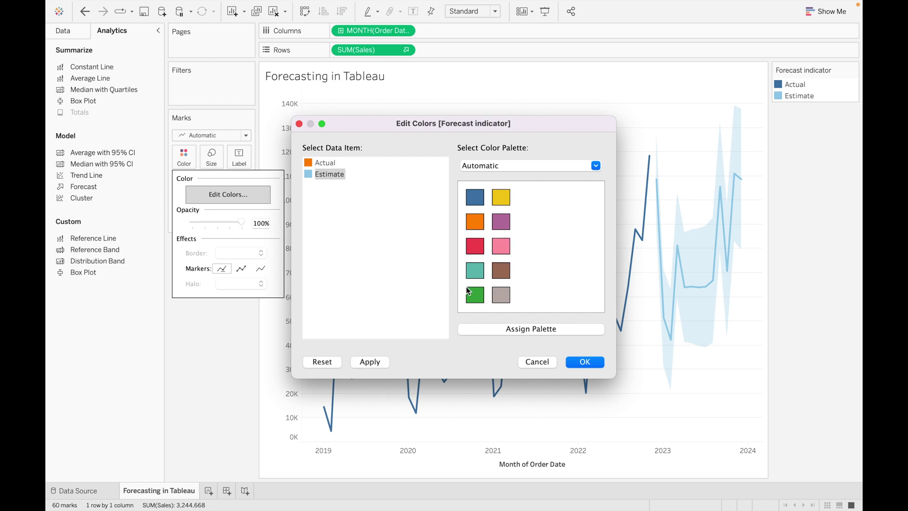
{"action": "left_click", "coordinate": [480, 297]}
{"action": "left_click", "coordinate": [589, 365]}
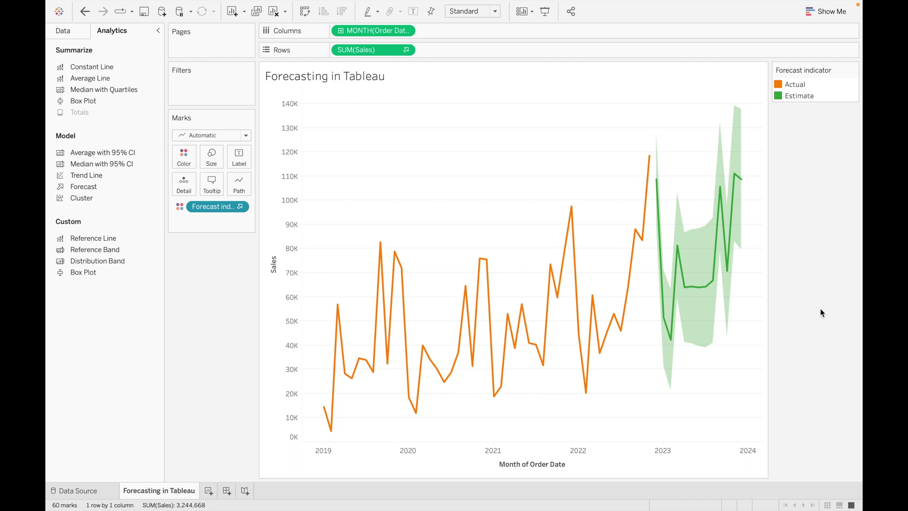
- Open Forecast Options from the view's Forecast context menu
{"action": "right_click", "coordinate": [695, 310]}
{"action": "mouse_move", "coordinate": [734, 406]}
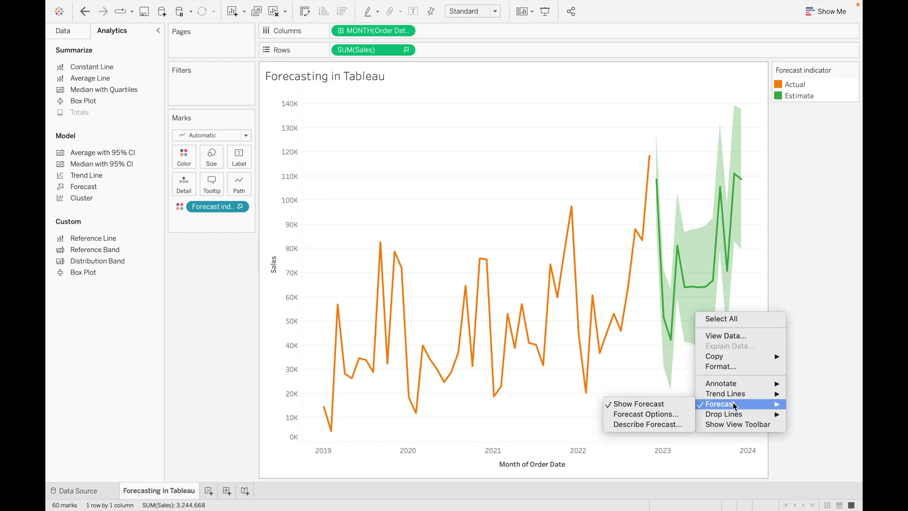
{"action": "left_click", "coordinate": [668, 417]}
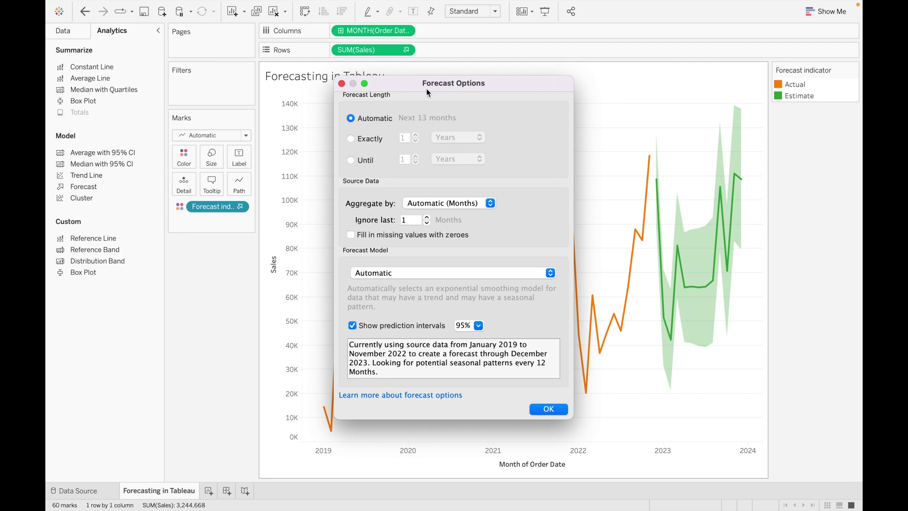
{"action": "left_click_drag", "start_coordinate": [404, 86], "coordinate": [190, 50]}
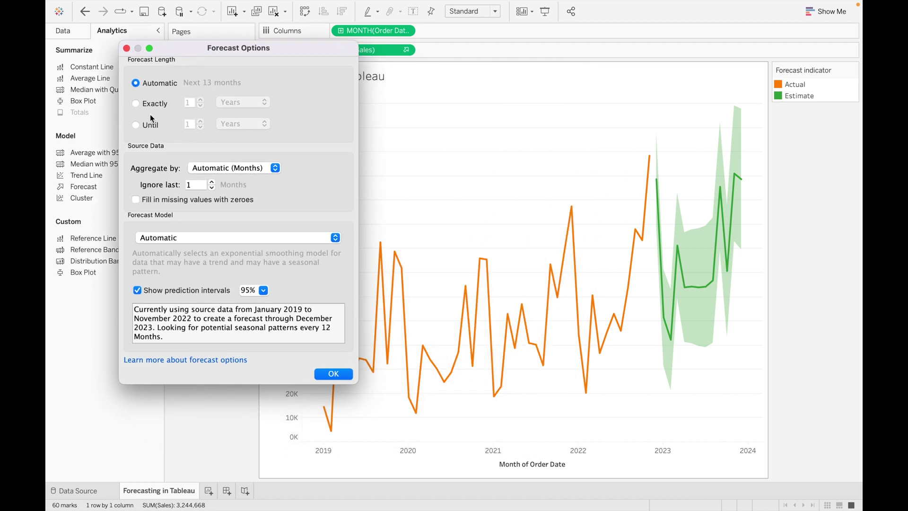
{"action": "left_click", "coordinate": [135, 104]}
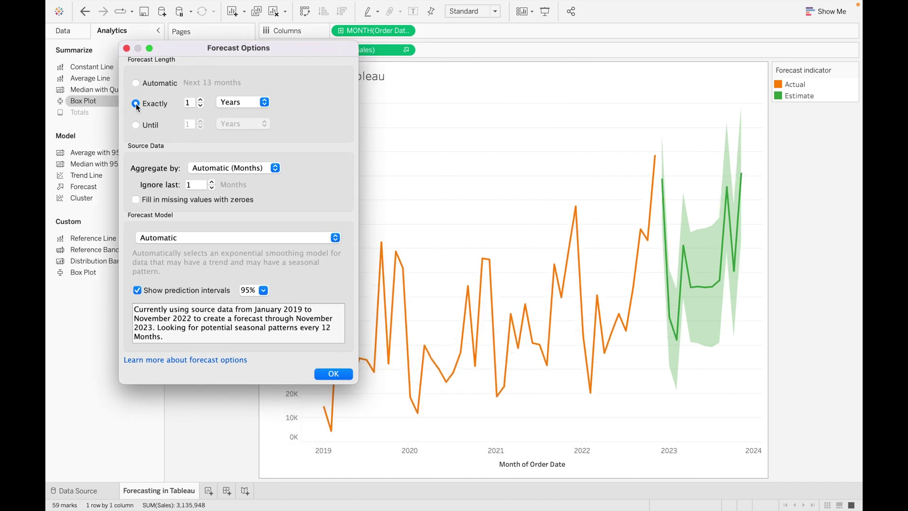
{"action": "left_click", "coordinate": [200, 100]}
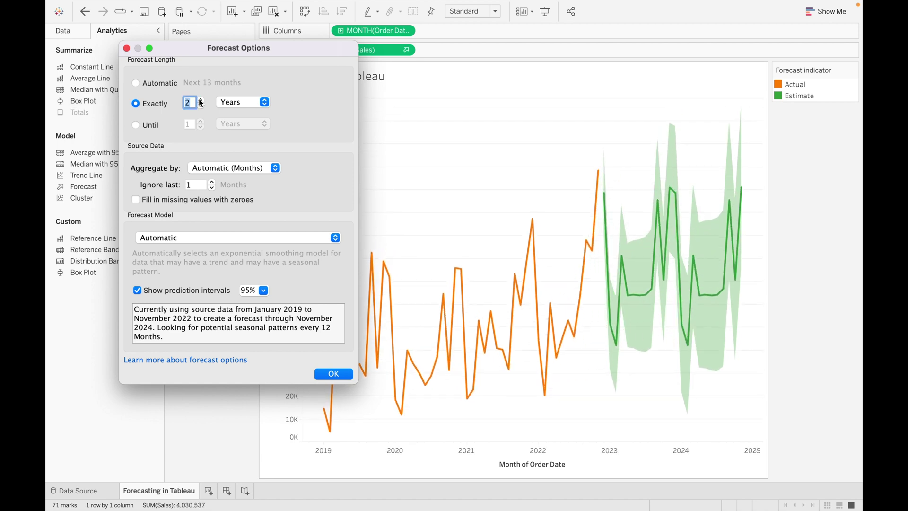
{"action": "left_click", "coordinate": [201, 100]}
{"action": "left_click", "coordinate": [200, 100]}
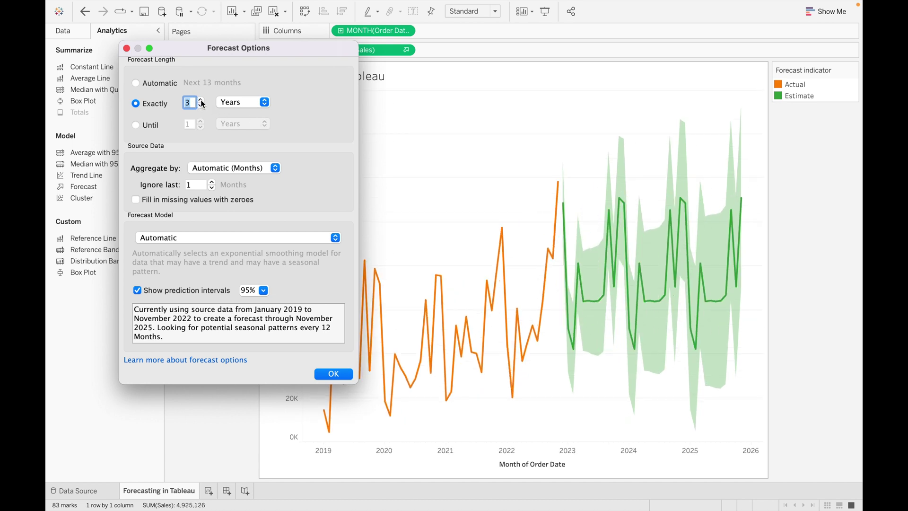
{"action": "left_click", "coordinate": [201, 106]}
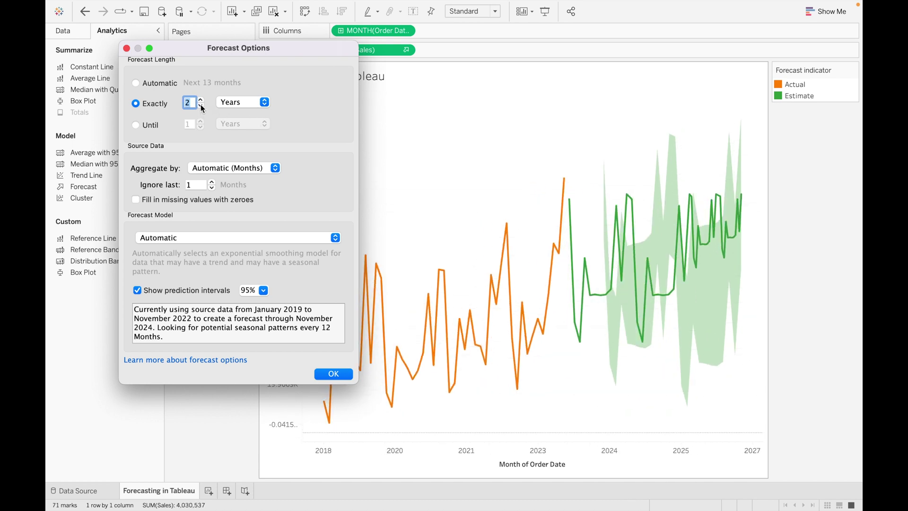
{"action": "left_click", "coordinate": [264, 103]}
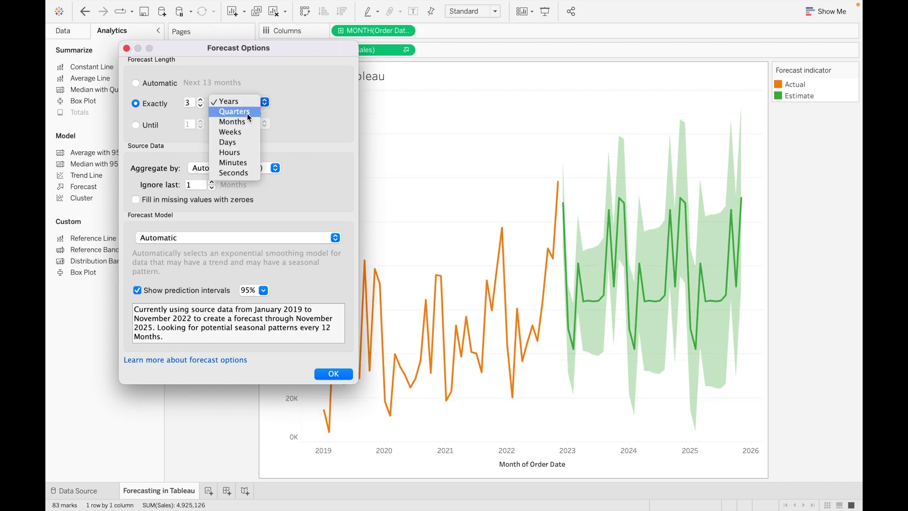
{"action": "left_click", "coordinate": [247, 113]}
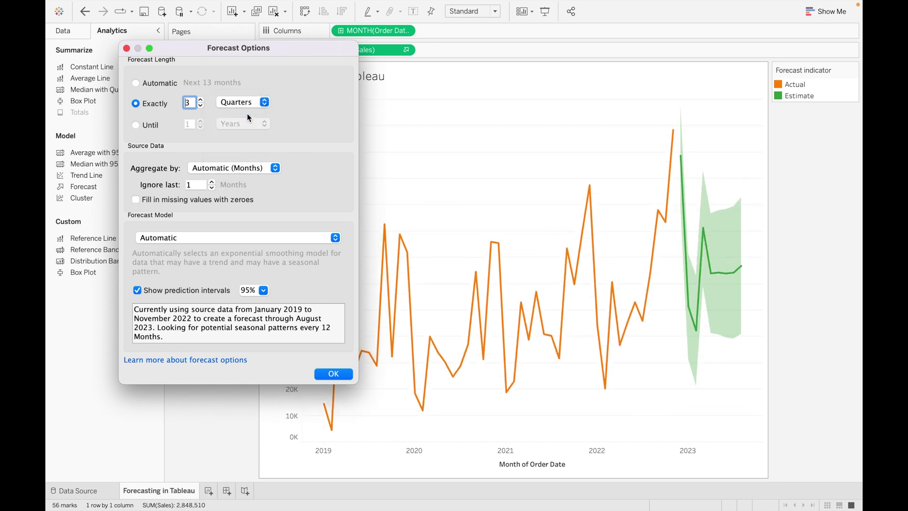
{"action": "left_click", "coordinate": [264, 102]}
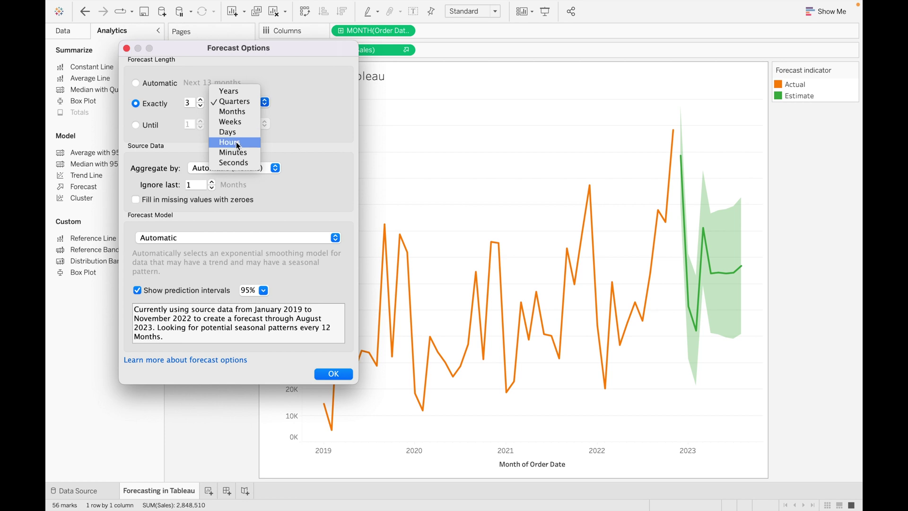
{"action": "left_click", "coordinate": [302, 117]}
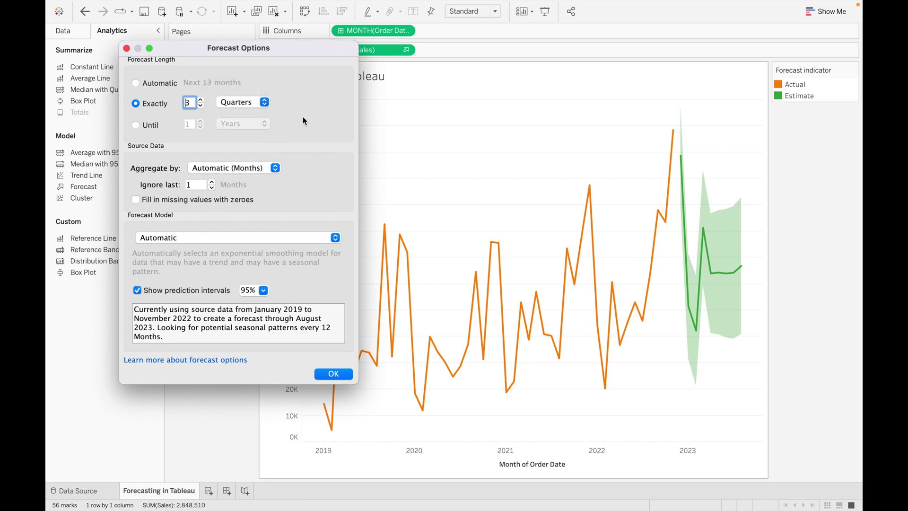
{"action": "left_click", "coordinate": [136, 124]}
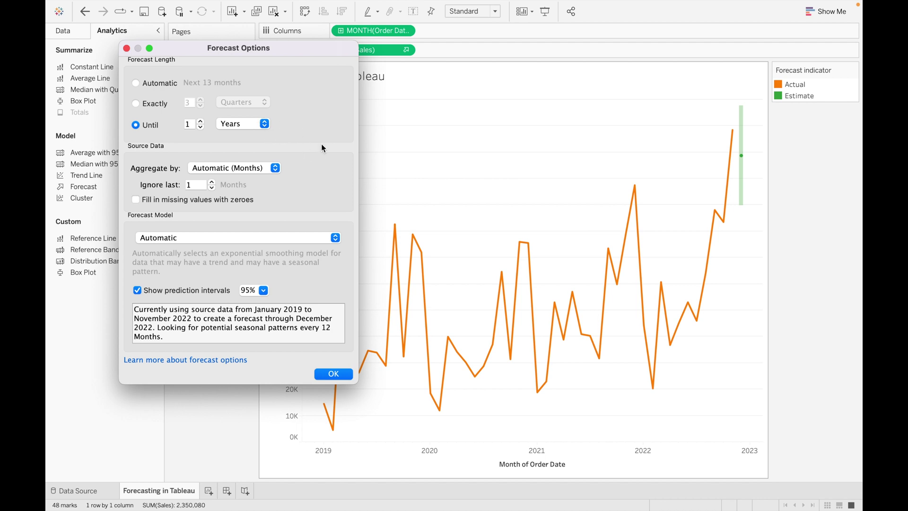
{"action": "left_click", "coordinate": [200, 121]}
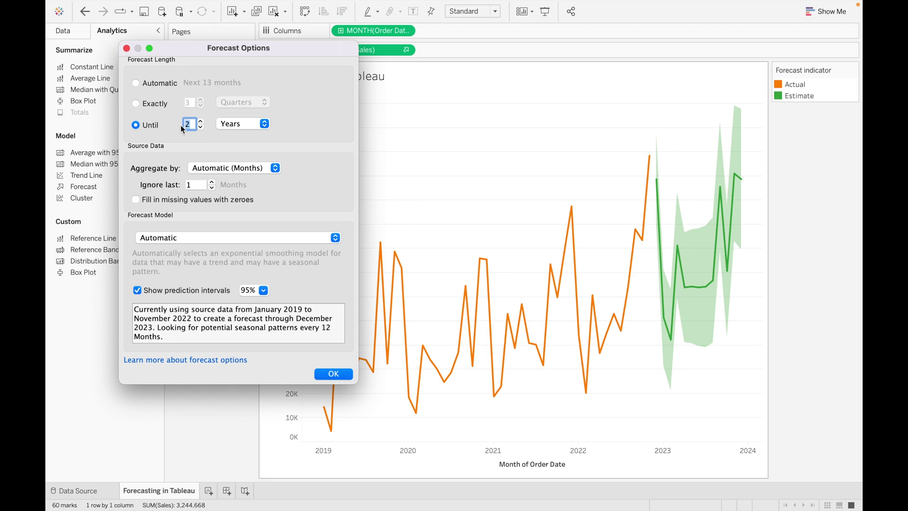
{"action": "left_click", "coordinate": [135, 83]}
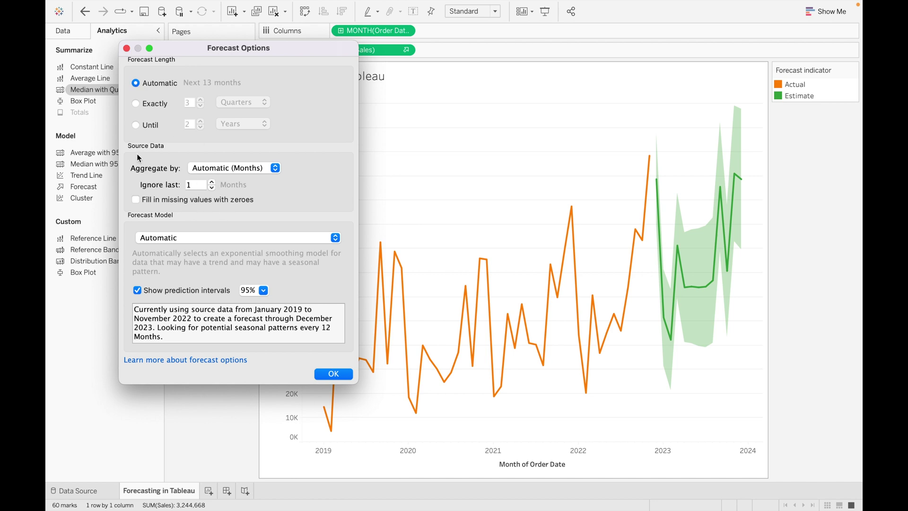
- Switch Aggregate by to Years, then revert it to Automatic
{"action": "left_click_drag", "start_coordinate": [285, 55], "coordinate": [231, 47]}
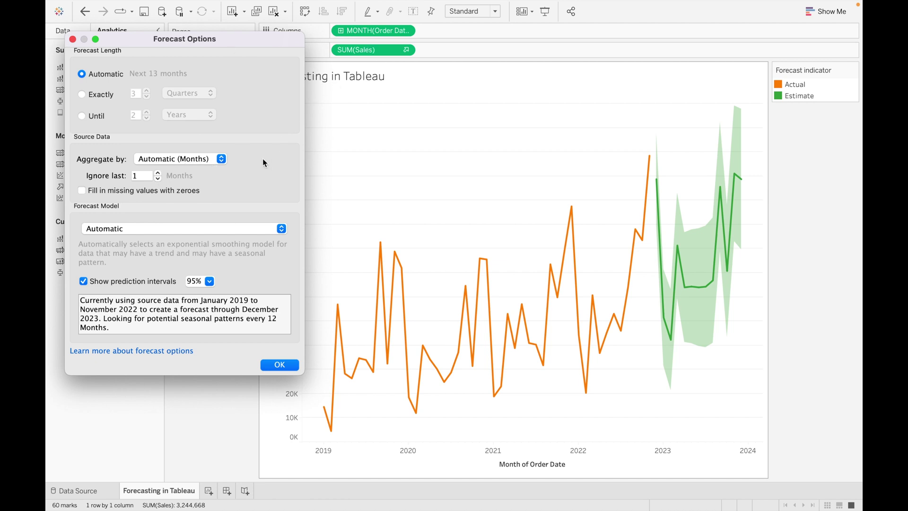
{"action": "left_click", "coordinate": [222, 159]}
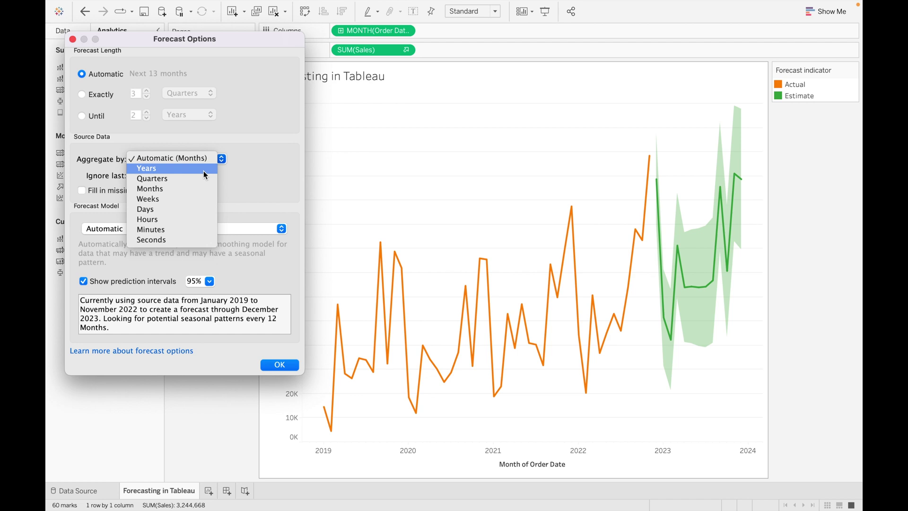
{"action": "left_click", "coordinate": [203, 171]}
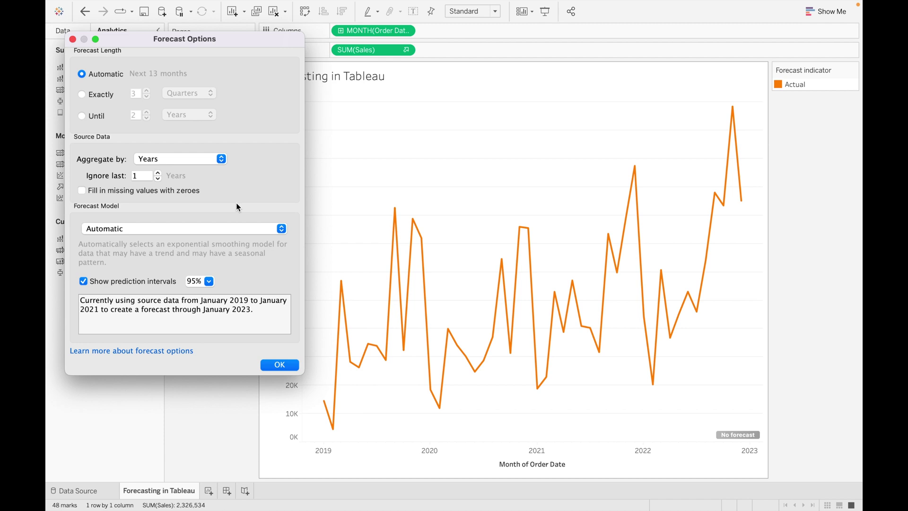
{"action": "left_click", "coordinate": [221, 160]}
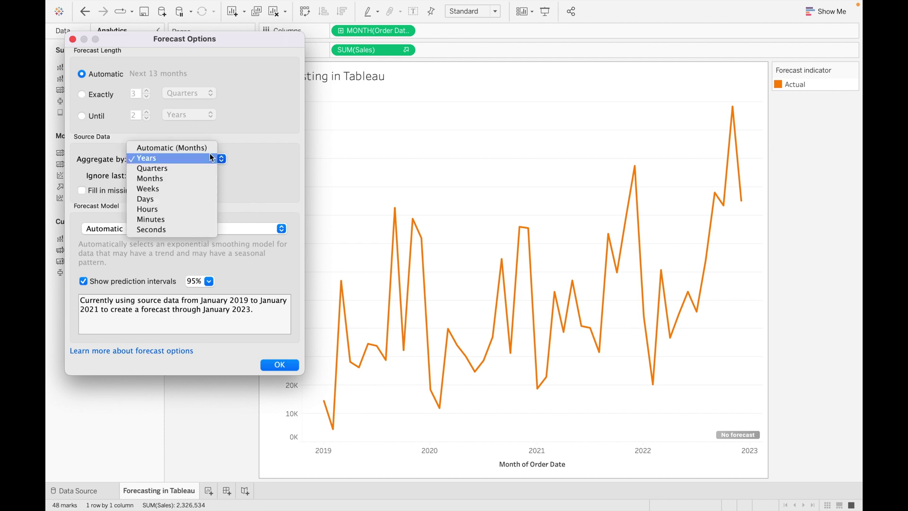
{"action": "left_click", "coordinate": [203, 147]}
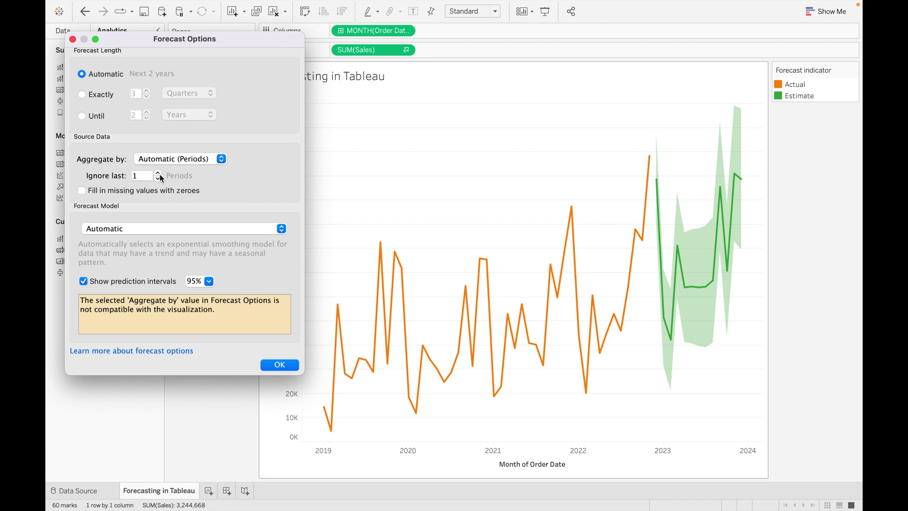
- Set Ignore last to 3 months and enable filling missing values with zeroes
{"action": "left_click", "coordinate": [159, 173]}
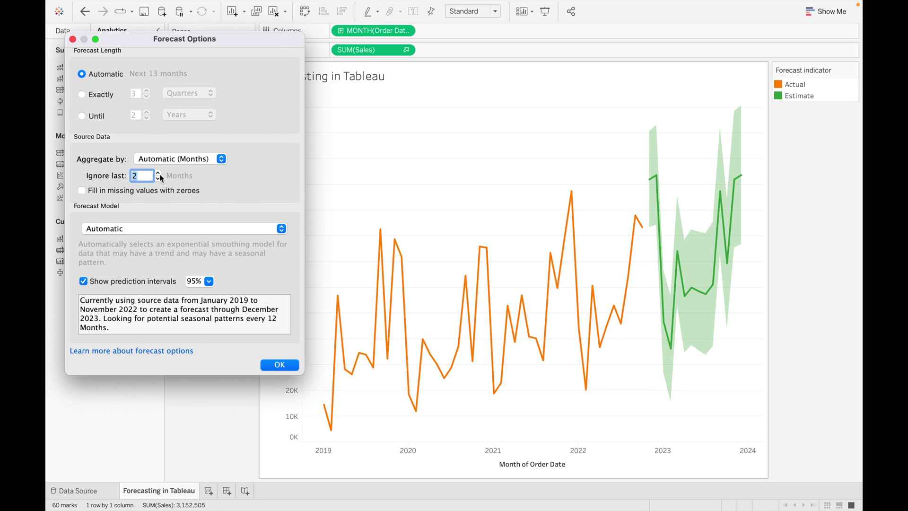
{"action": "left_click", "coordinate": [159, 173]}
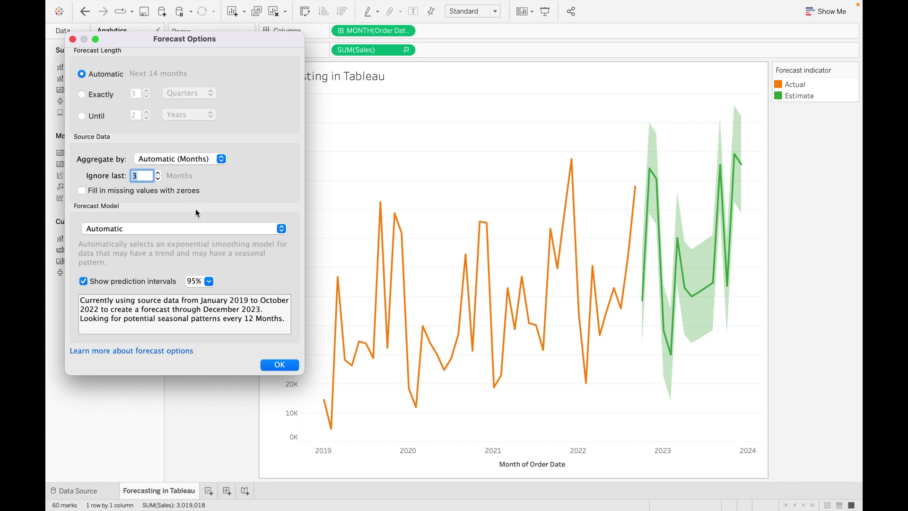
{"action": "left_click", "coordinate": [100, 192]}
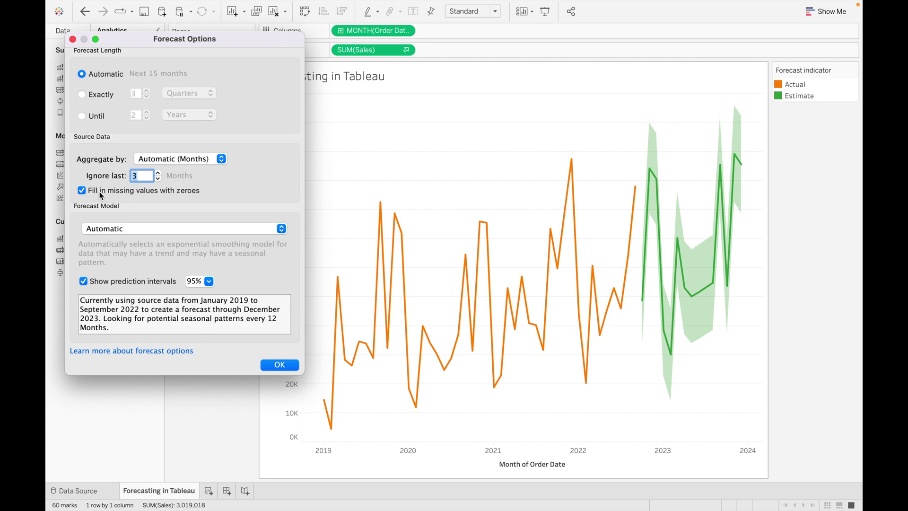
- Change the Forecast Model to 'Automatic without seasonality', flattening the green estimate
{"action": "left_click", "coordinate": [167, 228]}
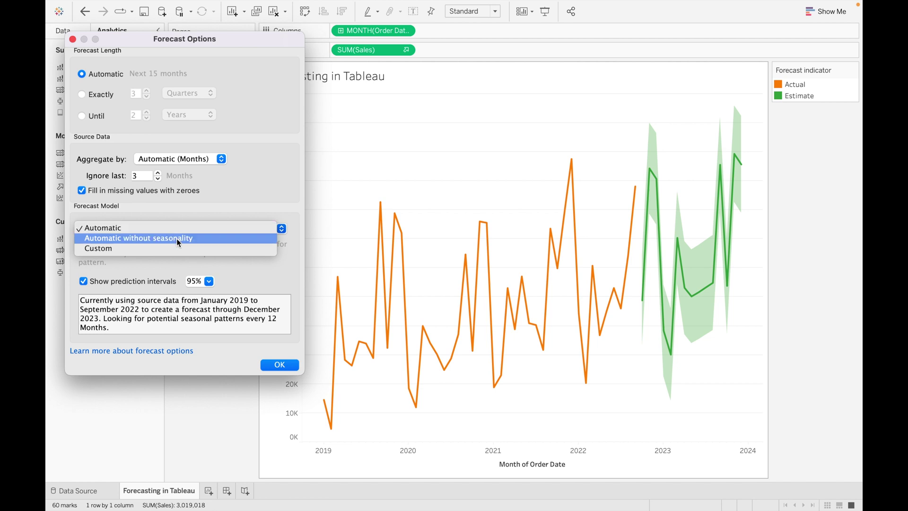
{"action": "left_click", "coordinate": [150, 228]}
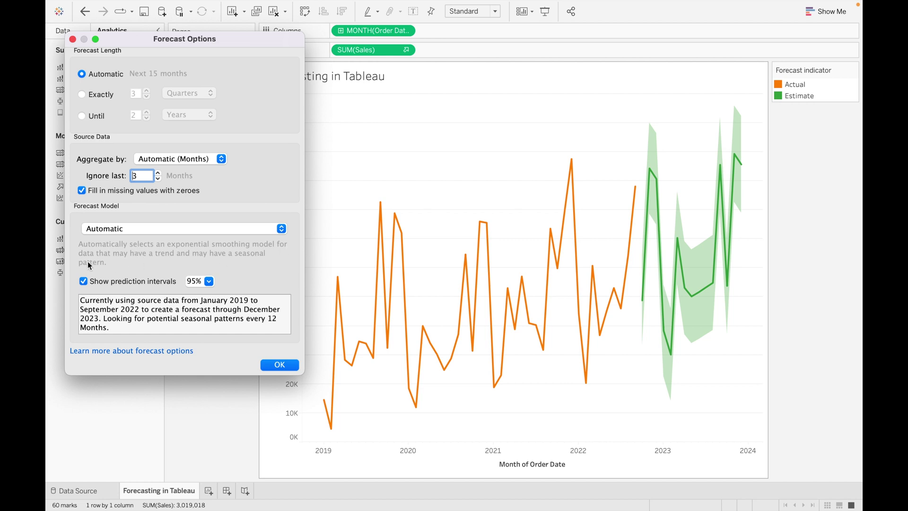
{"action": "left_click", "coordinate": [165, 229]}
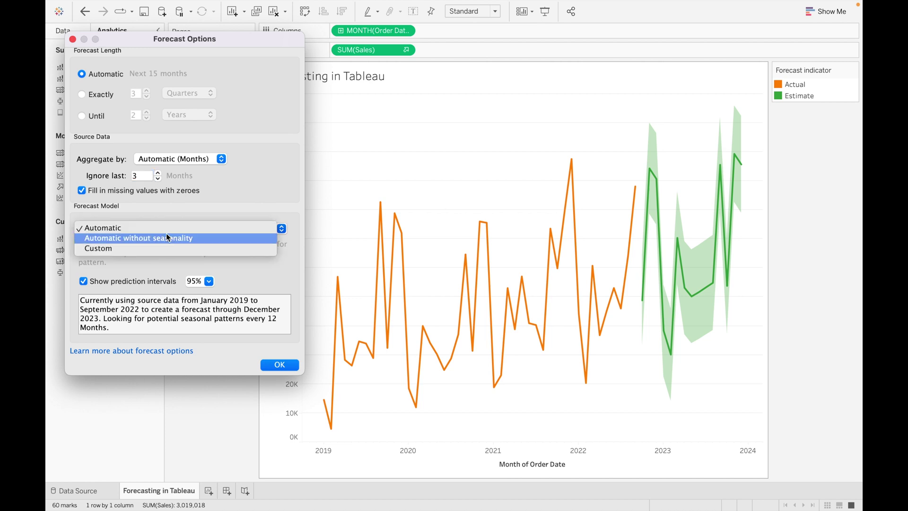
{"action": "left_click", "coordinate": [168, 237]}
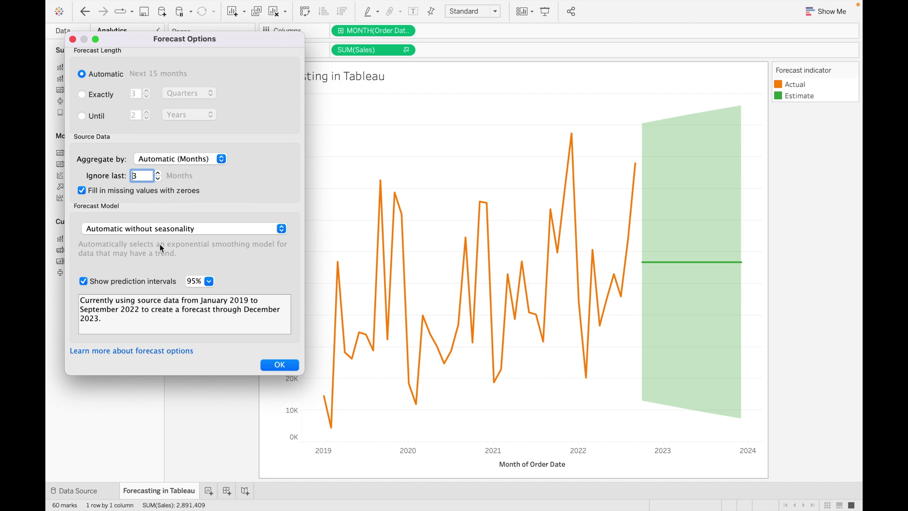
{"action": "left_click", "coordinate": [281, 228]}
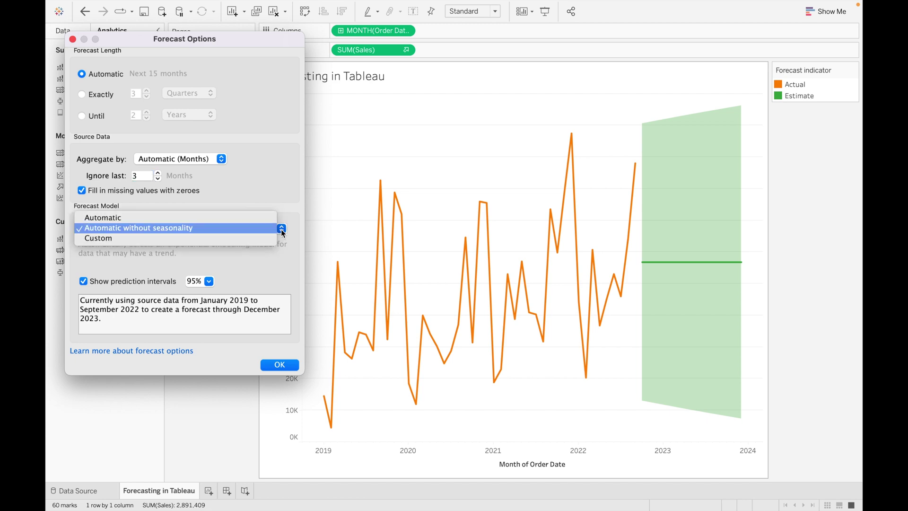
- Use a Custom model with Additive trend and Multiplicative season, and hide prediction intervals
{"action": "left_click", "coordinate": [237, 238]}
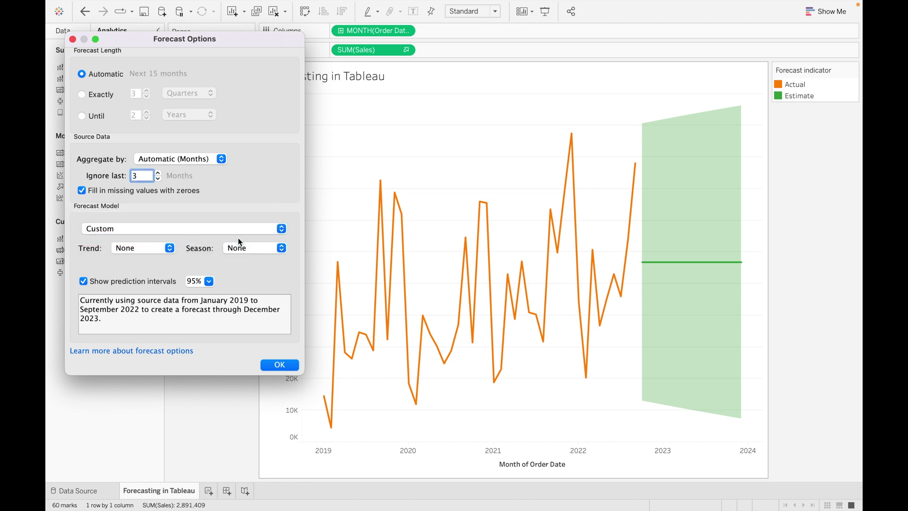
{"action": "left_click", "coordinate": [170, 249]}
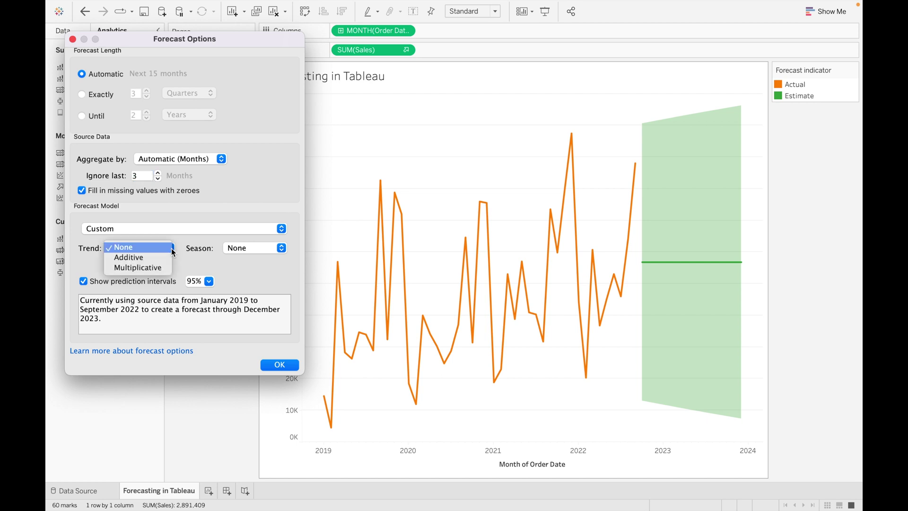
{"action": "left_click", "coordinate": [148, 257]}
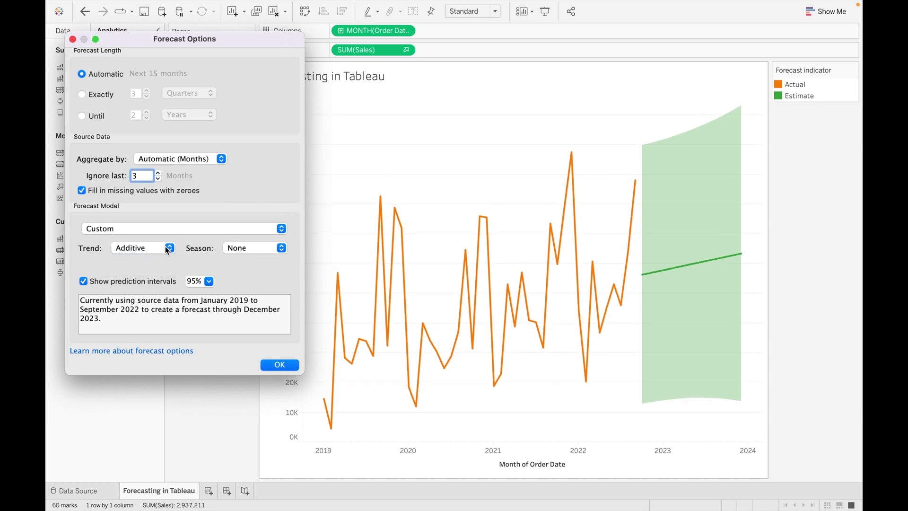
{"action": "left_click", "coordinate": [282, 248]}
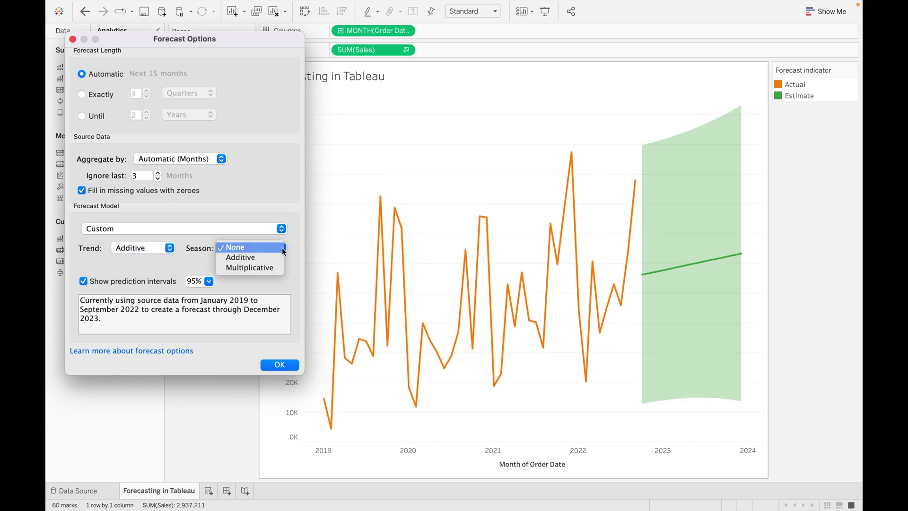
{"action": "left_click", "coordinate": [264, 267]}
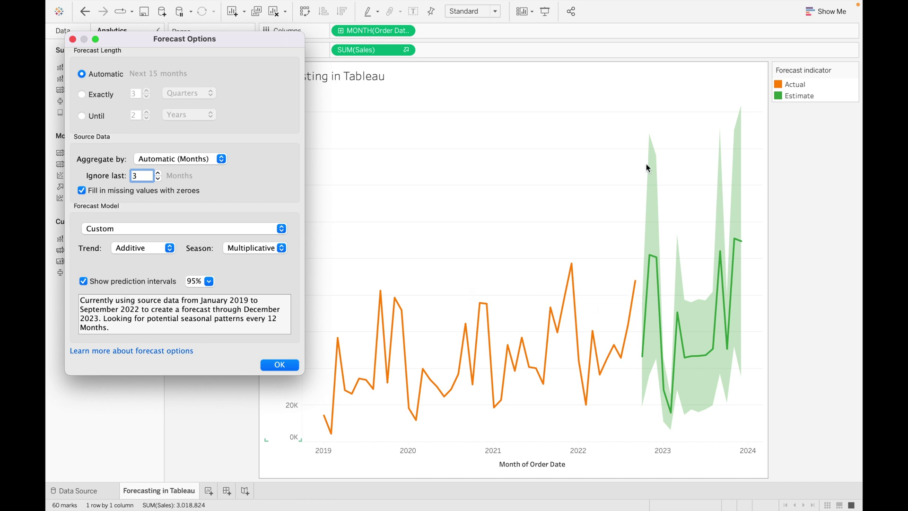
{"action": "left_click", "coordinate": [86, 282]}
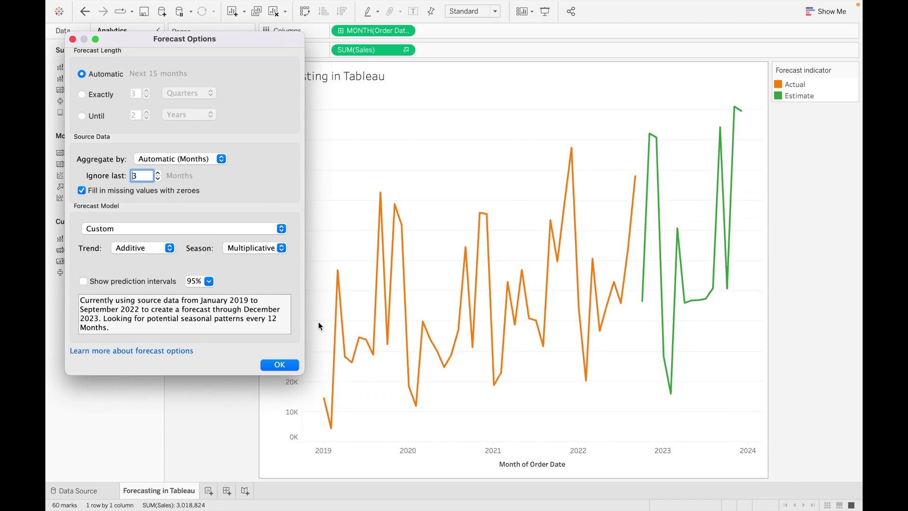
- Show prediction intervals at 99% and set the Forecast Model back to Automatic
{"action": "left_click", "coordinate": [209, 281]}
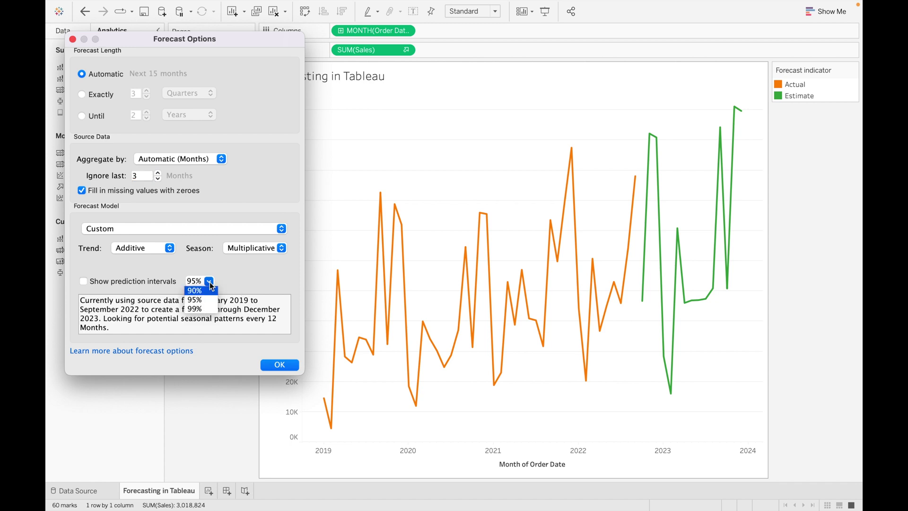
{"action": "left_click", "coordinate": [208, 309]}
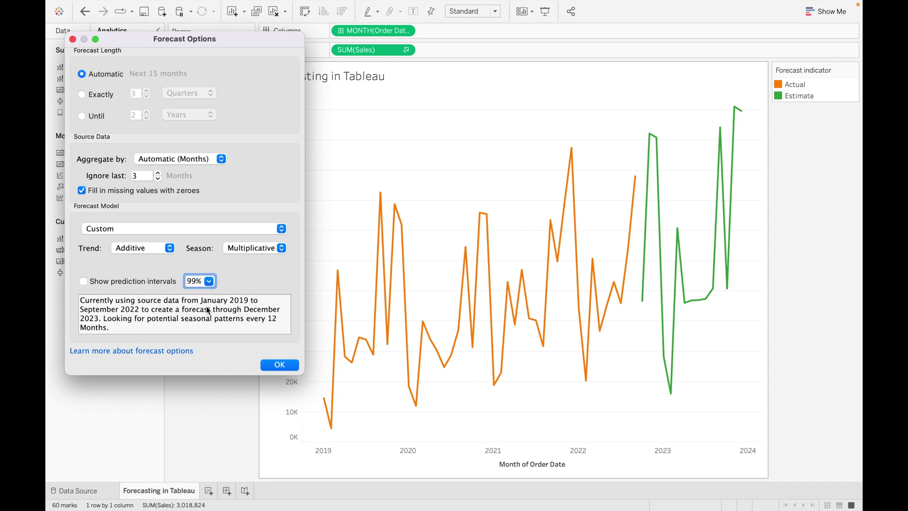
{"action": "left_click", "coordinate": [85, 281]}
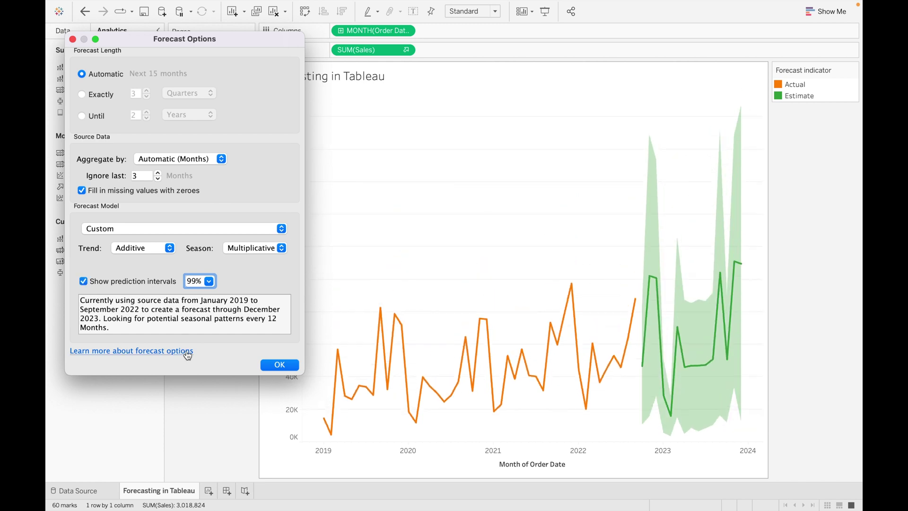
{"action": "left_click", "coordinate": [254, 229]}
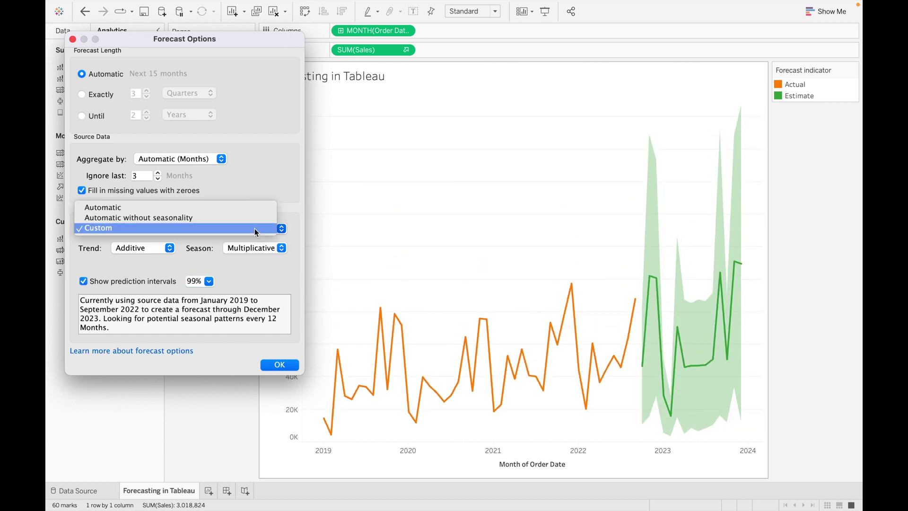
{"action": "left_click", "coordinate": [202, 207]}
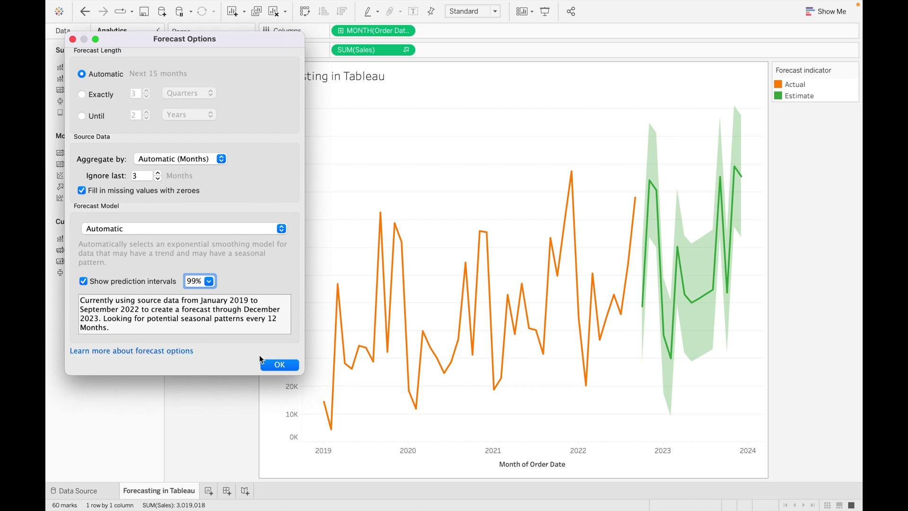
- Apply the forecast options and add Linear trend lines for actual and estimated sales
{"action": "left_click", "coordinate": [282, 365]}
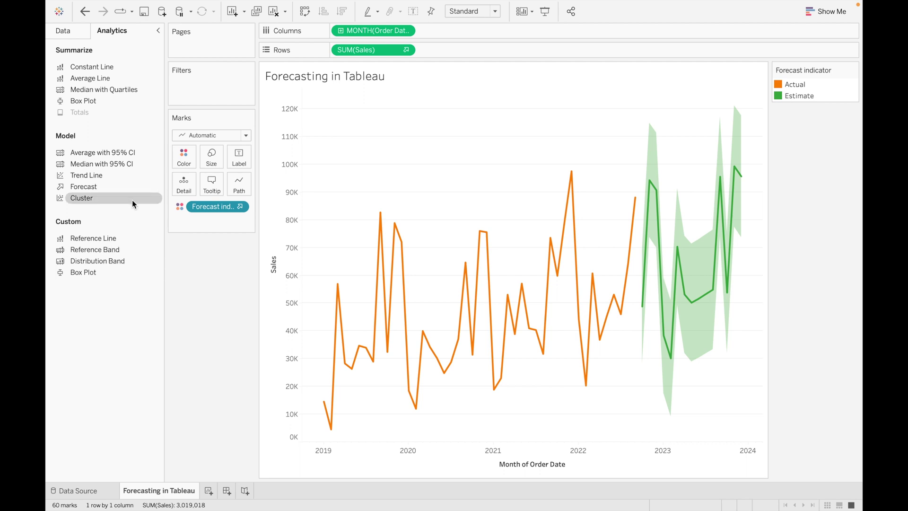
{"action": "left_click_drag", "start_coordinate": [113, 176], "coordinate": [377, 115]}
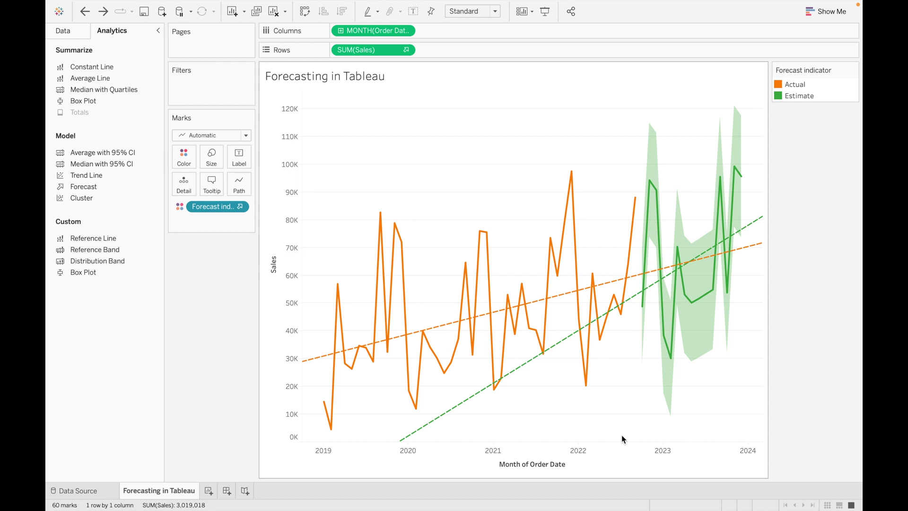
- Open the Describe Forecast summary for the Superstore sales forecast chart
{"action": "right_click", "coordinate": [698, 335]}
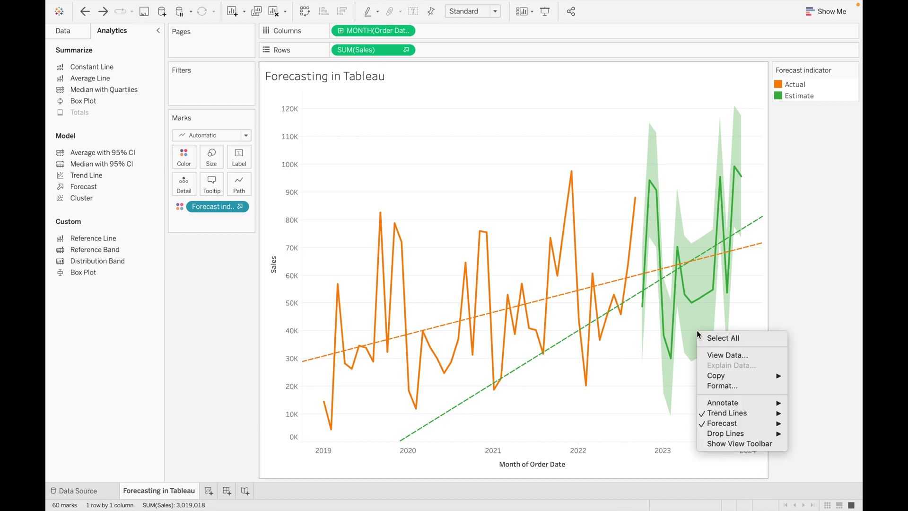
{"action": "mouse_move", "coordinate": [705, 423]}
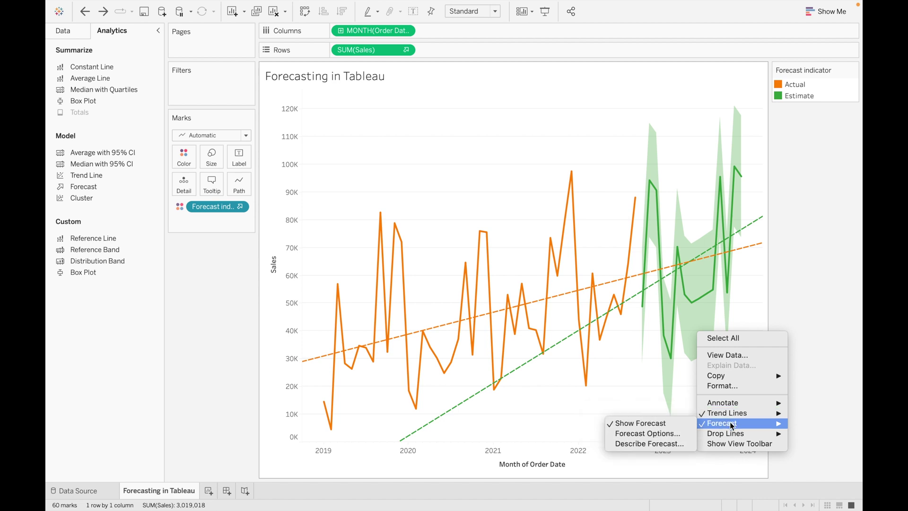
{"action": "left_click", "coordinate": [662, 445]}
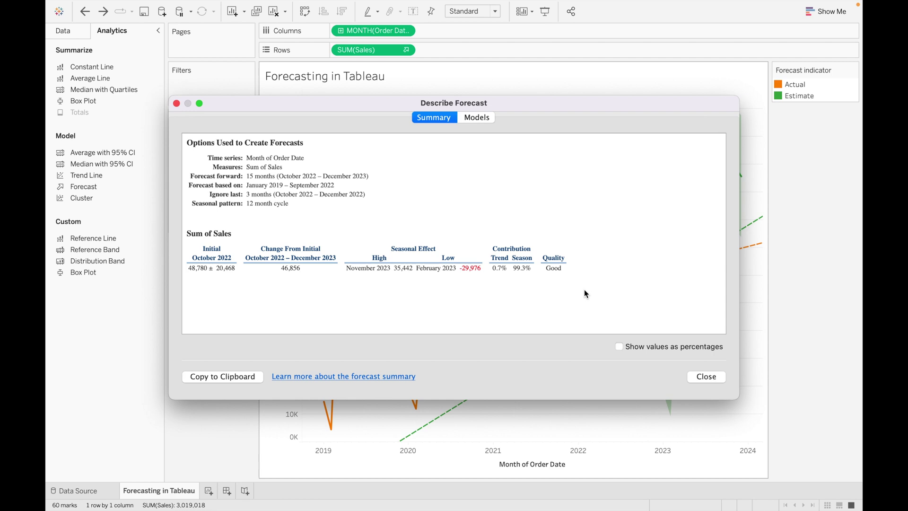
- Show the Describe Forecast summary values as percentages, then close the dialog
{"action": "left_click", "coordinate": [623, 347]}
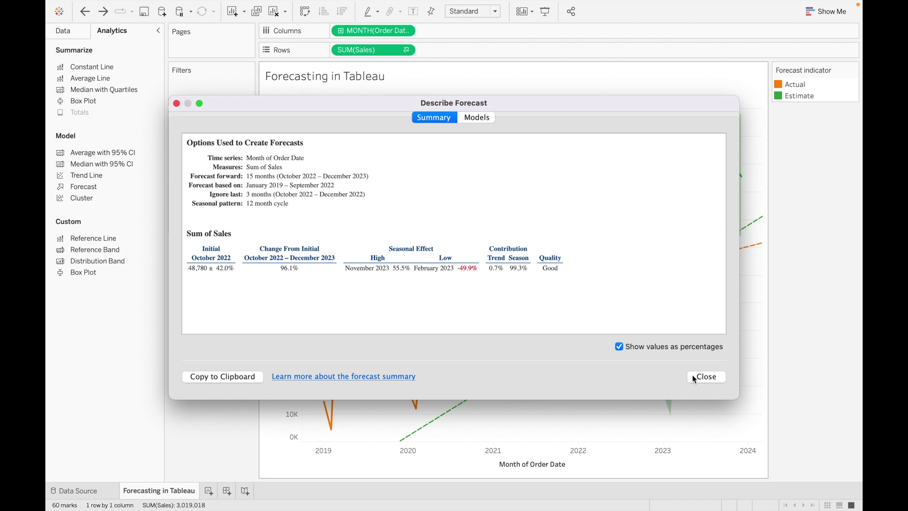
{"action": "left_click", "coordinate": [707, 376]}
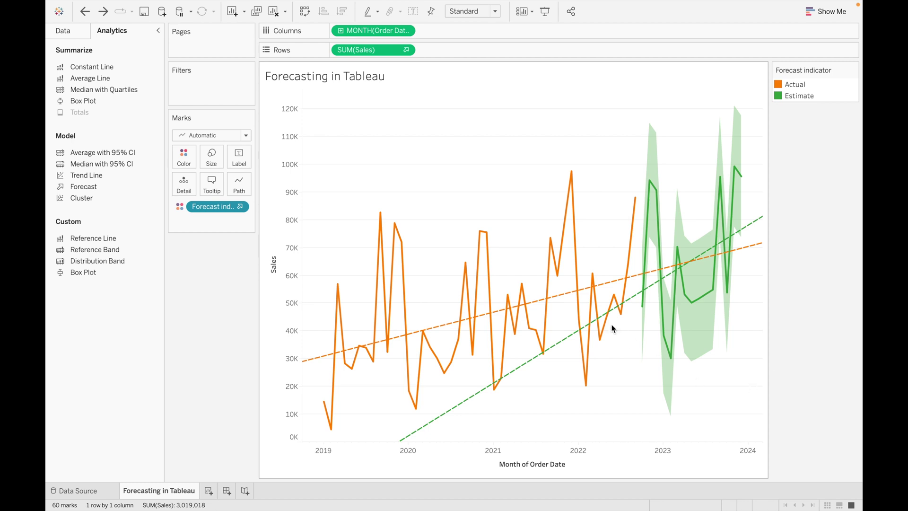
- Plot the forecast Trend result of SUM(Sales) instead of actual and forecast sales
{"action": "mouse_move", "coordinate": [646, 223]}
{"action": "left_click", "coordinate": [405, 51]}
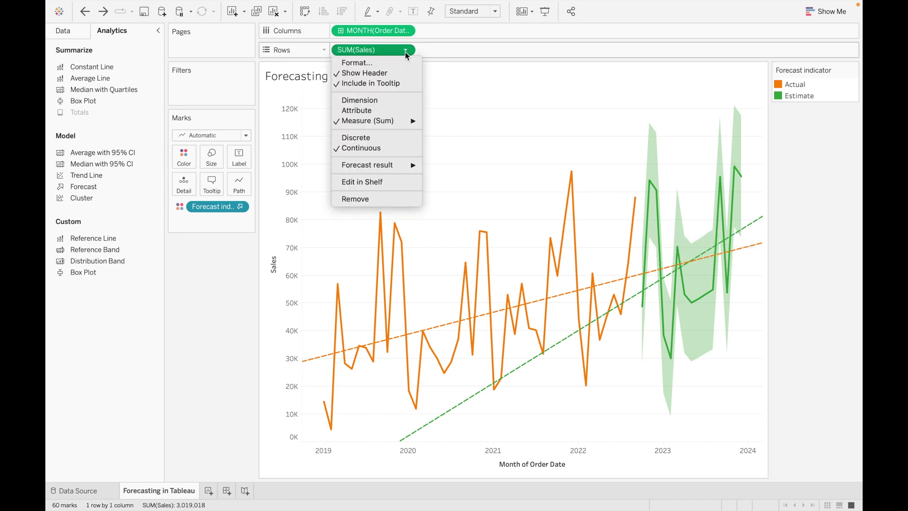
{"action": "mouse_move", "coordinate": [414, 166]}
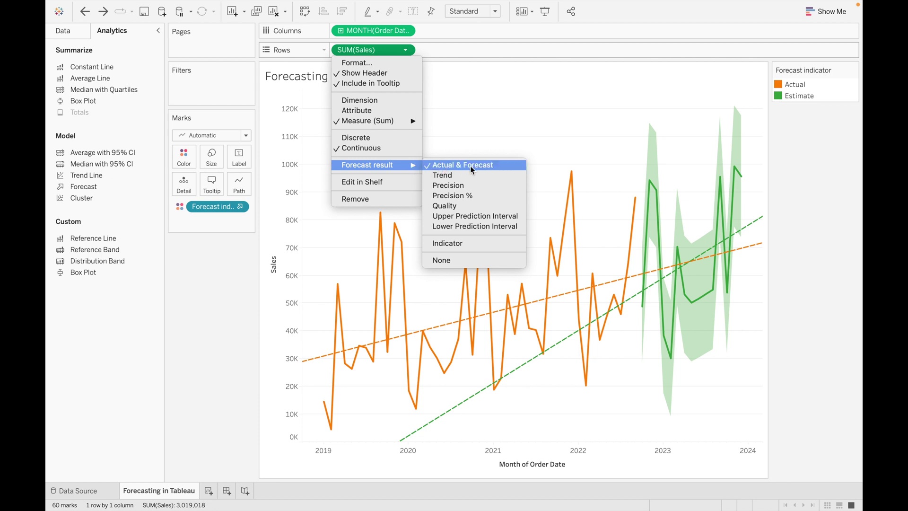
{"action": "left_click", "coordinate": [452, 175]}
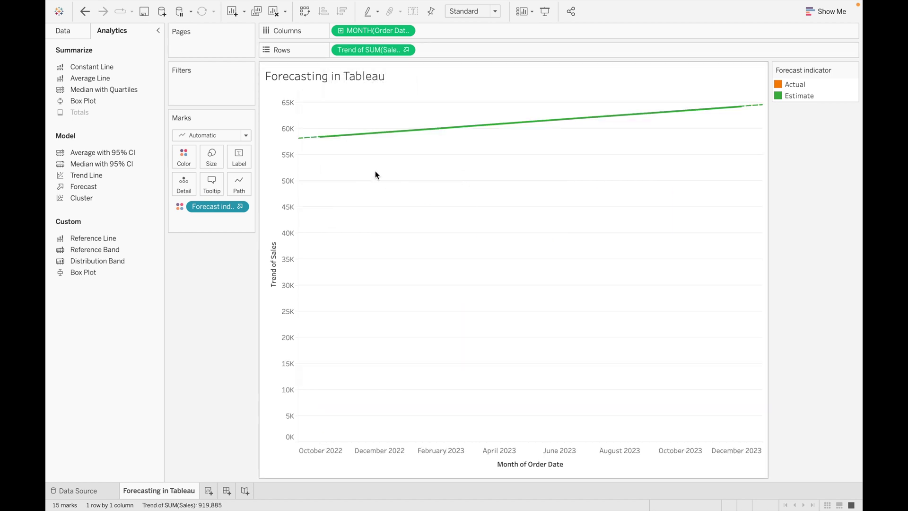
- Switch the sales measure to the forecast Precision result
{"action": "mouse_move", "coordinate": [339, 138]}
{"action": "left_click", "coordinate": [405, 50]}
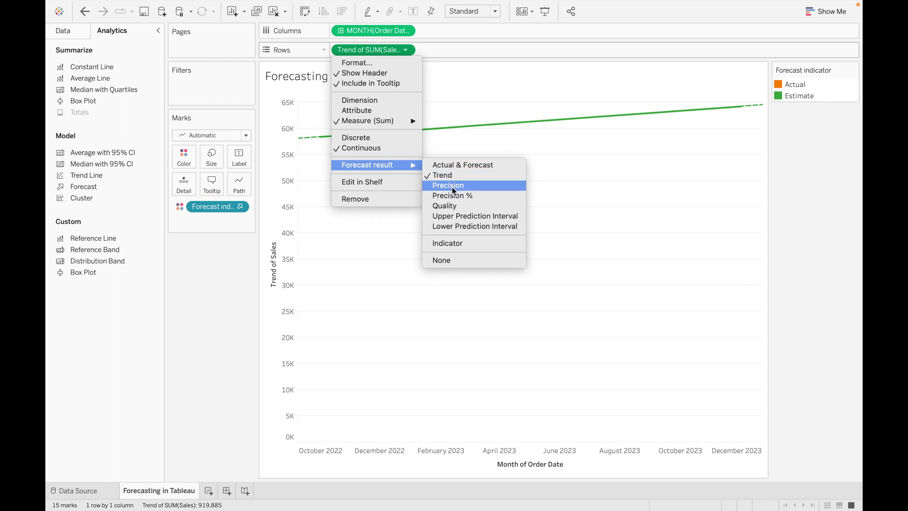
{"action": "left_click", "coordinate": [452, 186]}
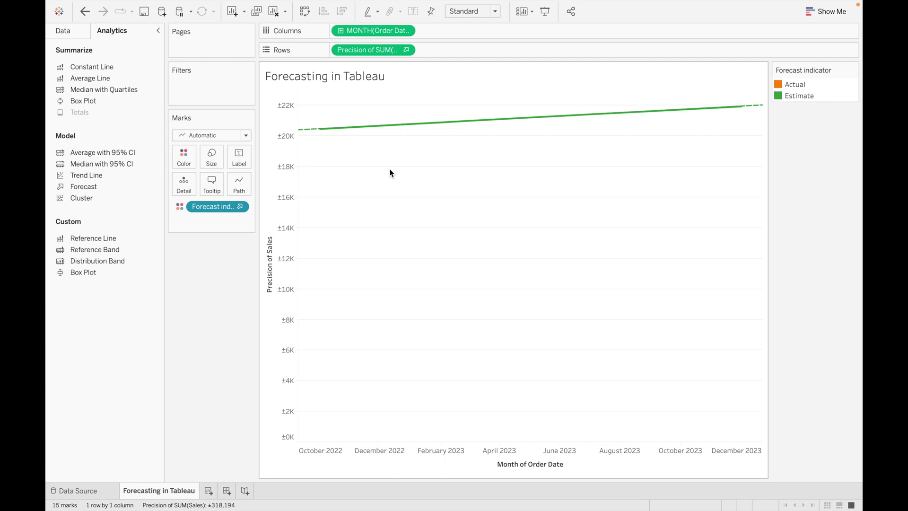
- Plot the forecast Precision % result of sales
{"action": "left_click", "coordinate": [405, 50]}
{"action": "mouse_move", "coordinate": [418, 165]}
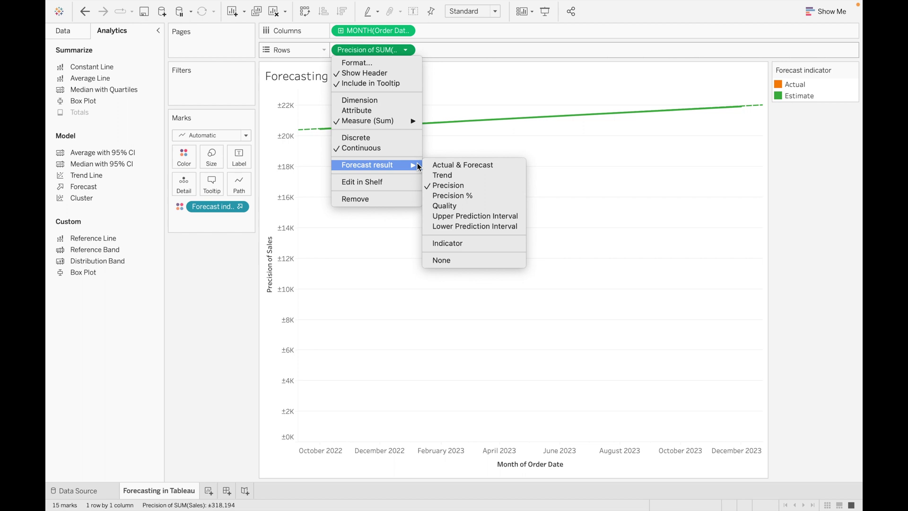
{"action": "left_click", "coordinate": [466, 196]}
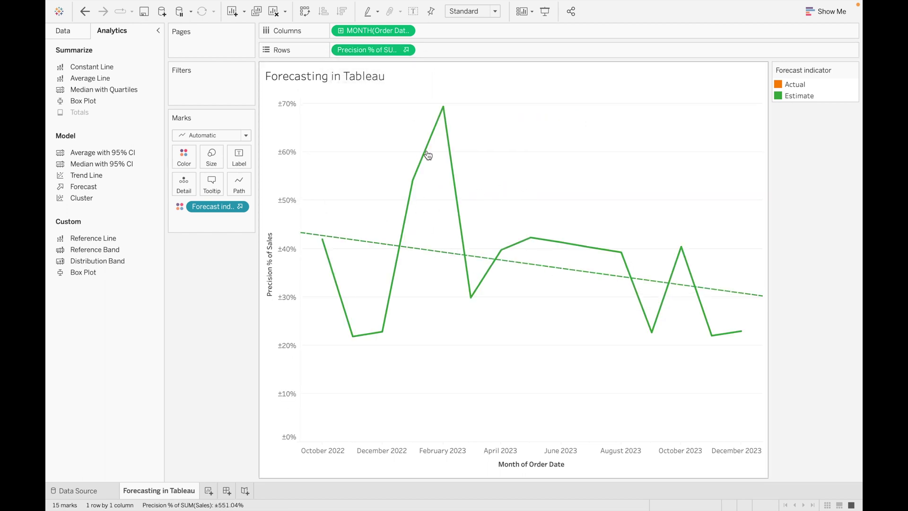
- Switch the chart to the forecast Quality result, a flat line at 72
{"action": "left_click", "coordinate": [406, 50]}
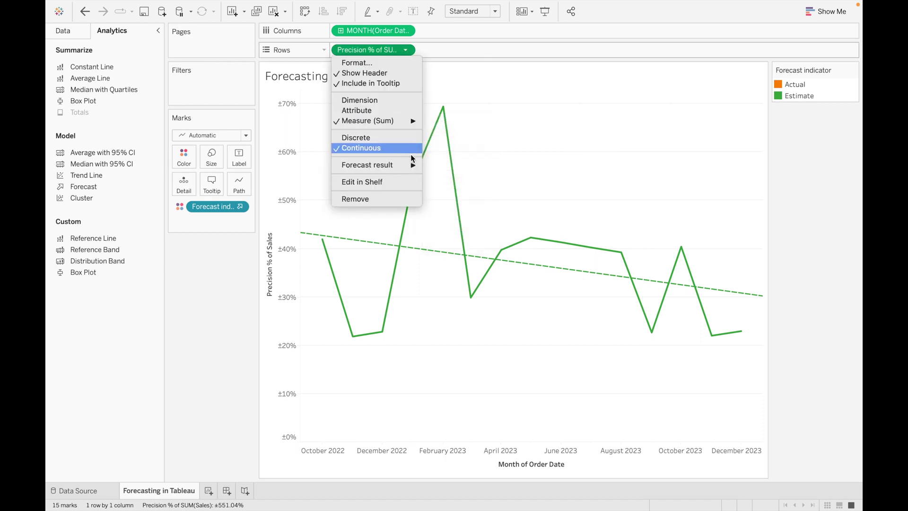
{"action": "mouse_move", "coordinate": [409, 165]}
{"action": "left_click", "coordinate": [461, 206]}
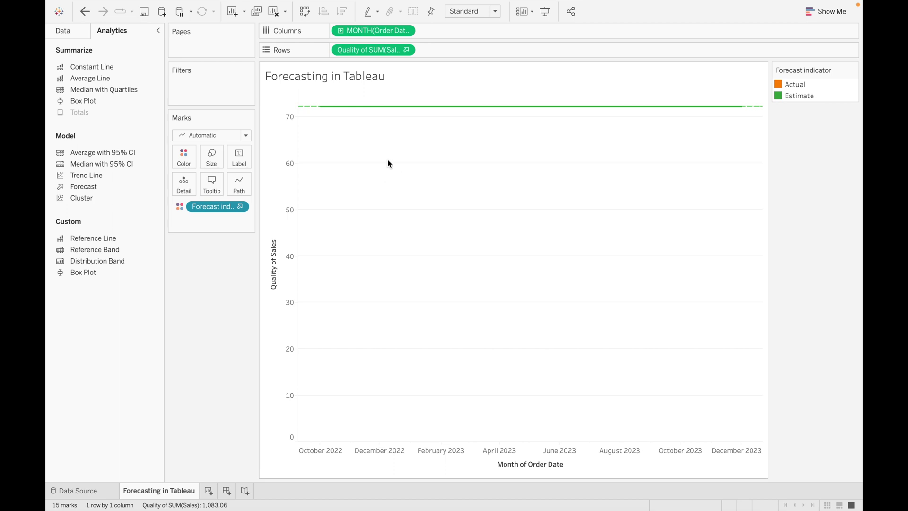
{"action": "mouse_move", "coordinate": [437, 110]}
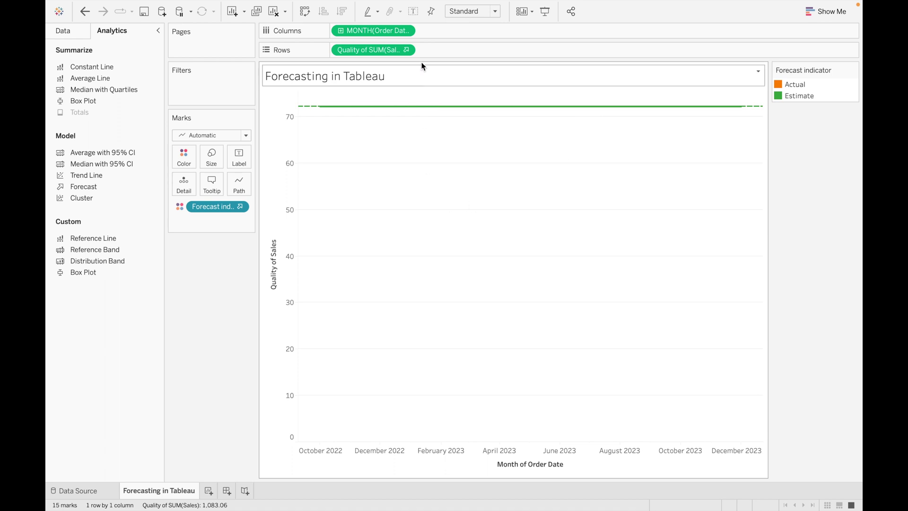
- Plot the forecast Upper Prediction Interval result of sales
{"action": "left_click", "coordinate": [406, 50]}
{"action": "mouse_move", "coordinate": [418, 168]}
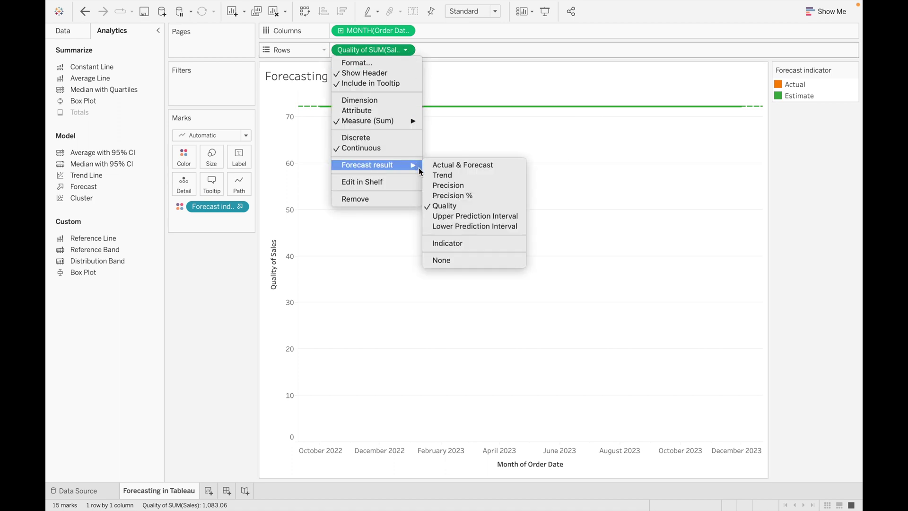
{"action": "left_click", "coordinate": [459, 218]}
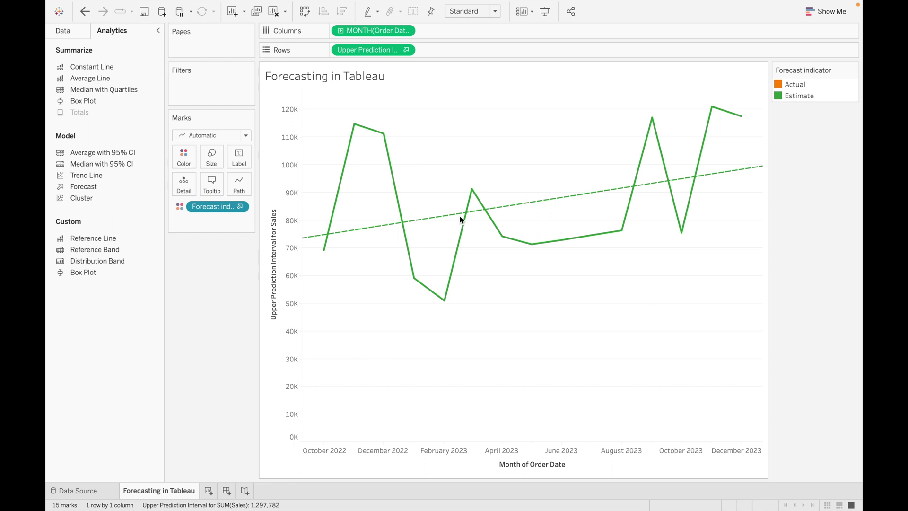
- Switch the chart to the Lower Prediction Interval result
{"action": "left_click", "coordinate": [406, 50]}
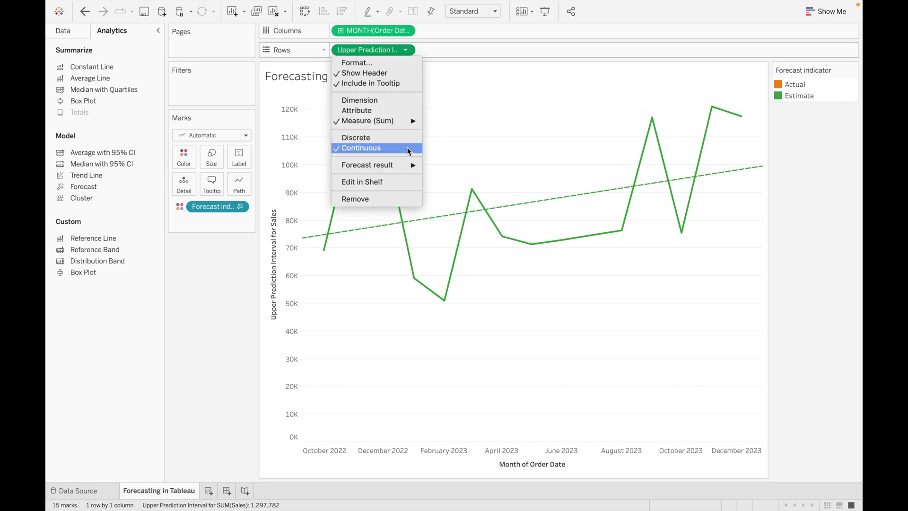
{"action": "mouse_move", "coordinate": [407, 166]}
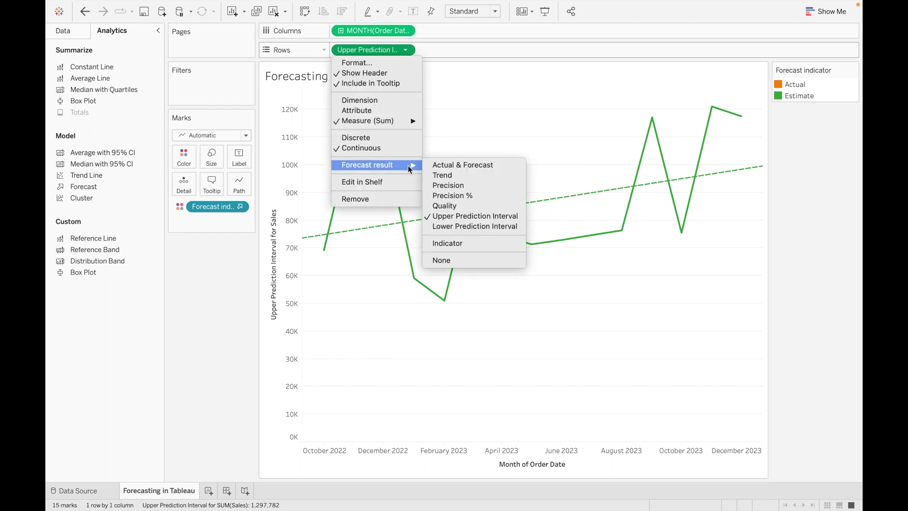
{"action": "left_click", "coordinate": [472, 227]}
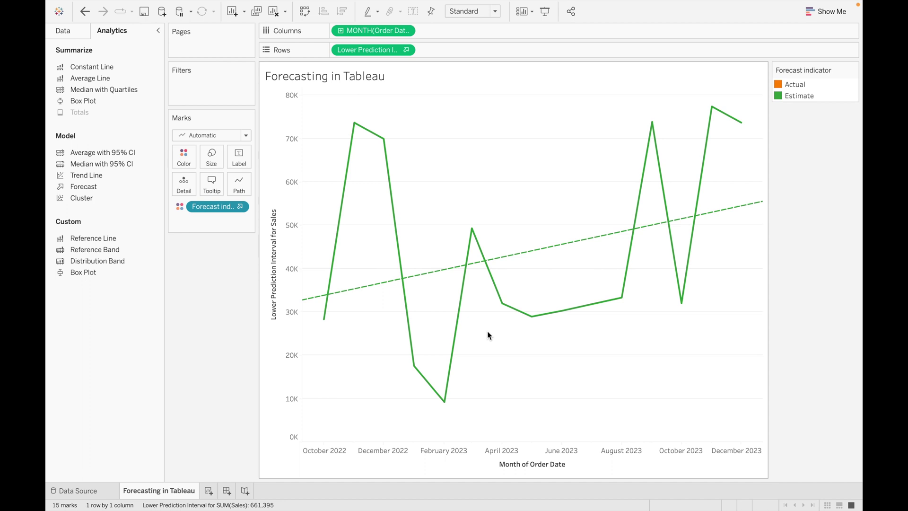
- Show the forecast Indicator result, marking each month as Actual or Estimate
{"action": "left_click", "coordinate": [405, 50]}
{"action": "mouse_move", "coordinate": [413, 164]}
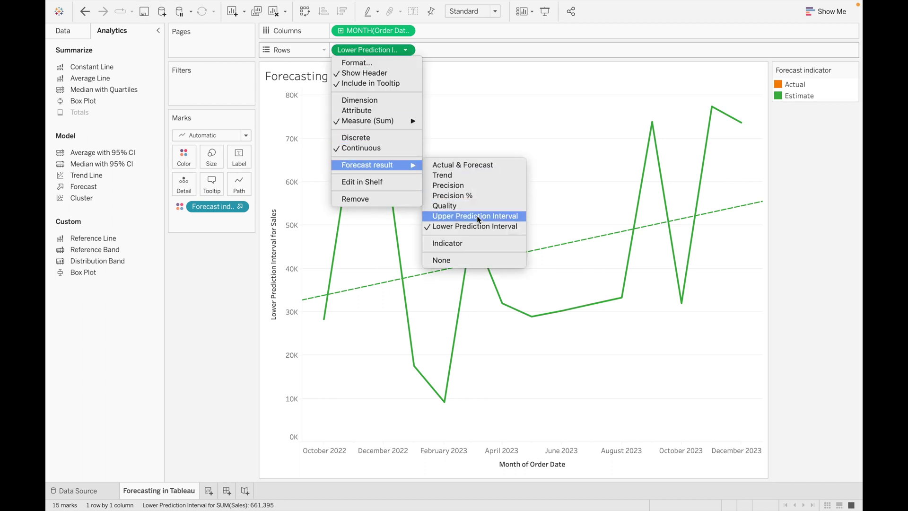
{"action": "left_click", "coordinate": [466, 243]}
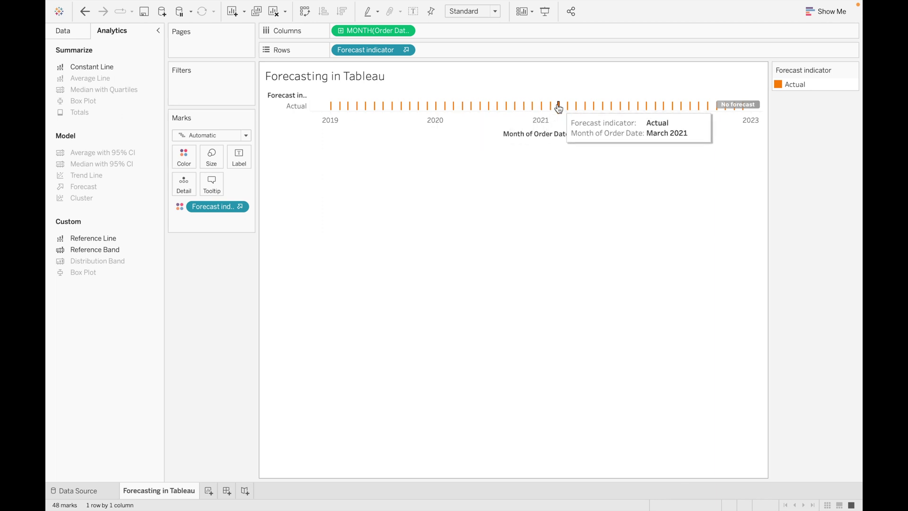
- Set the SUM(Sales) forecast result to None, restoring the plain actual monthly sales line
{"action": "left_click", "coordinate": [406, 50]}
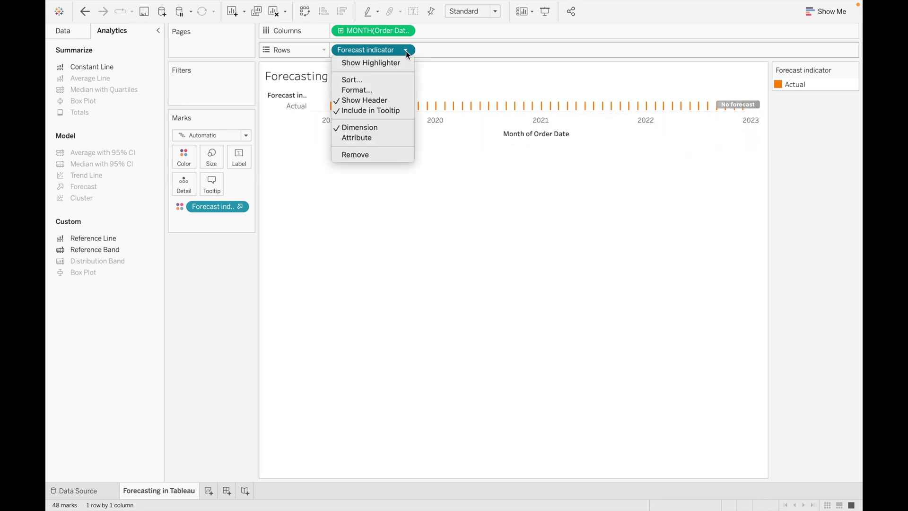
{"action": "left_click", "coordinate": [475, 195]}
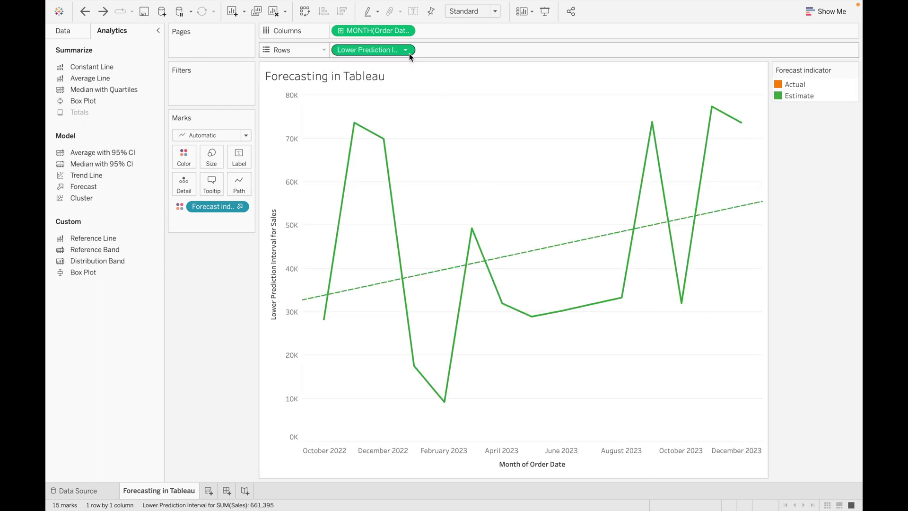
{"action": "left_click", "coordinate": [406, 51]}
{"action": "mouse_move", "coordinate": [409, 165]}
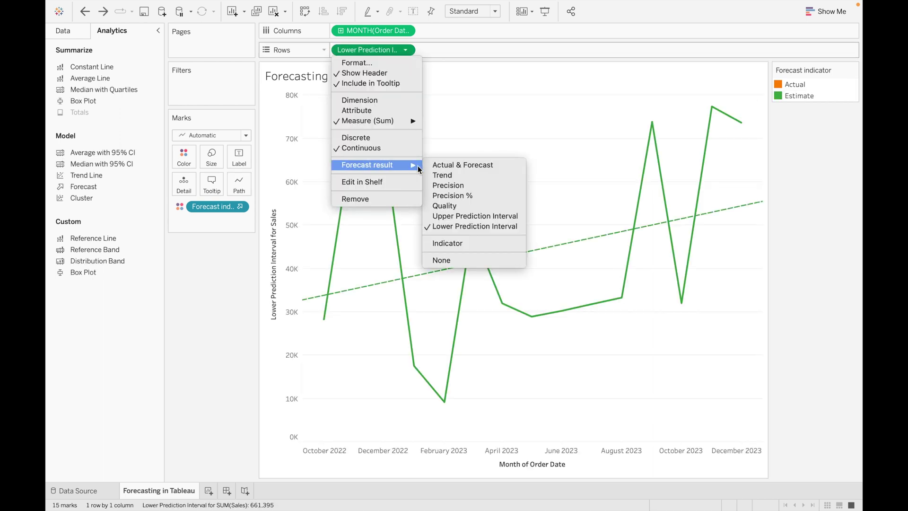
{"action": "left_click", "coordinate": [451, 261]}
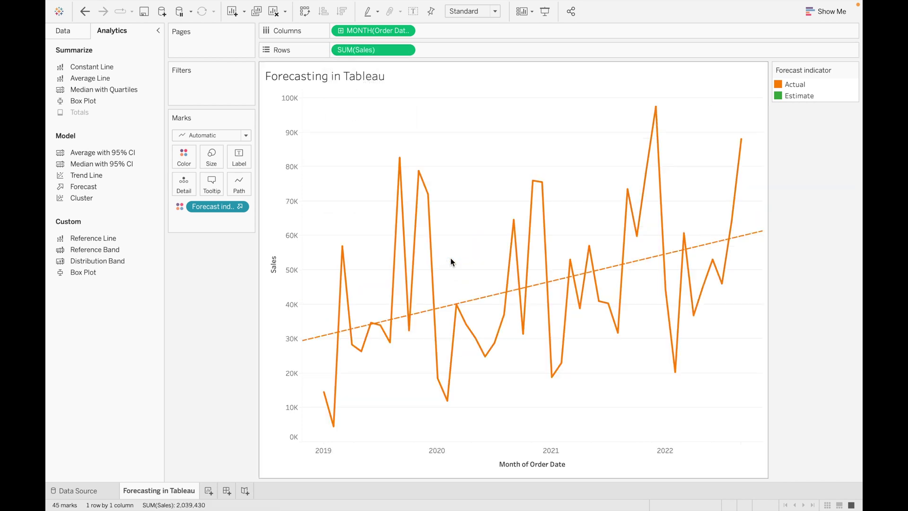